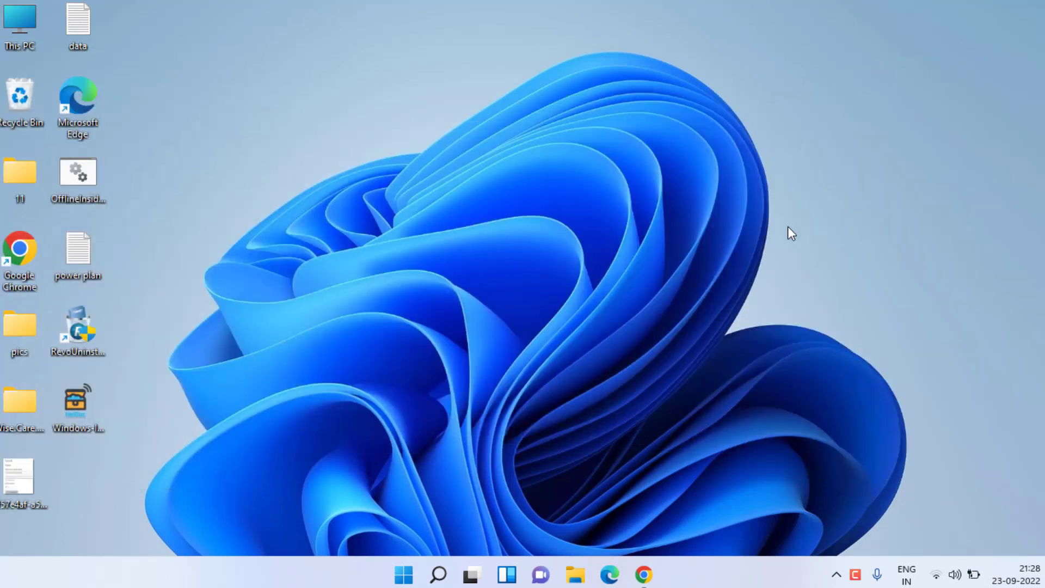
Search for cmd and launch Command Prompt as administrator.
click(415, 575)
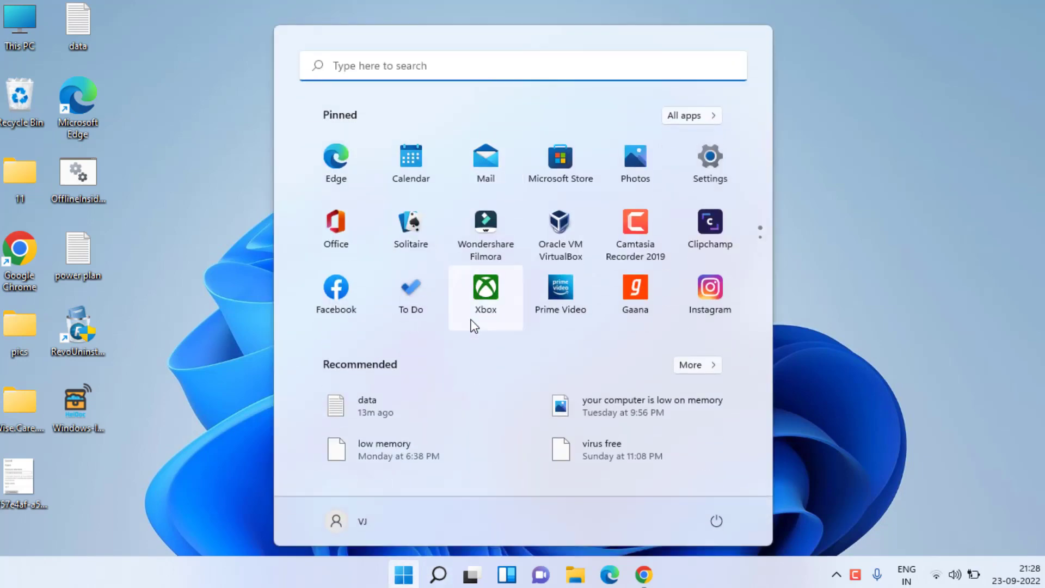
text(cmd)
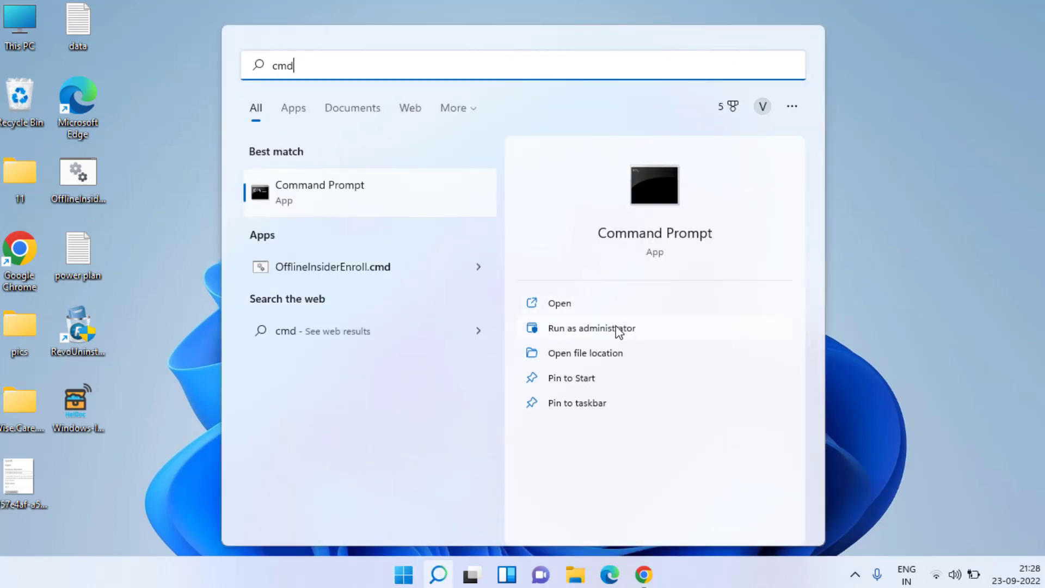
click(586, 325)
Run whoami /user to show the account's SID, then narrow the console window.
click(282, 208)
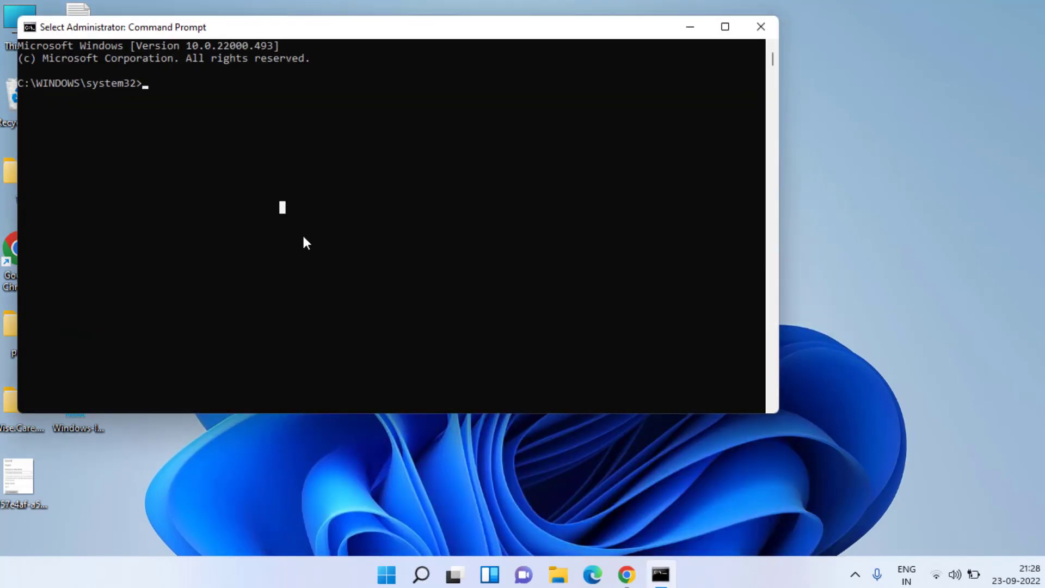
text(whoami)
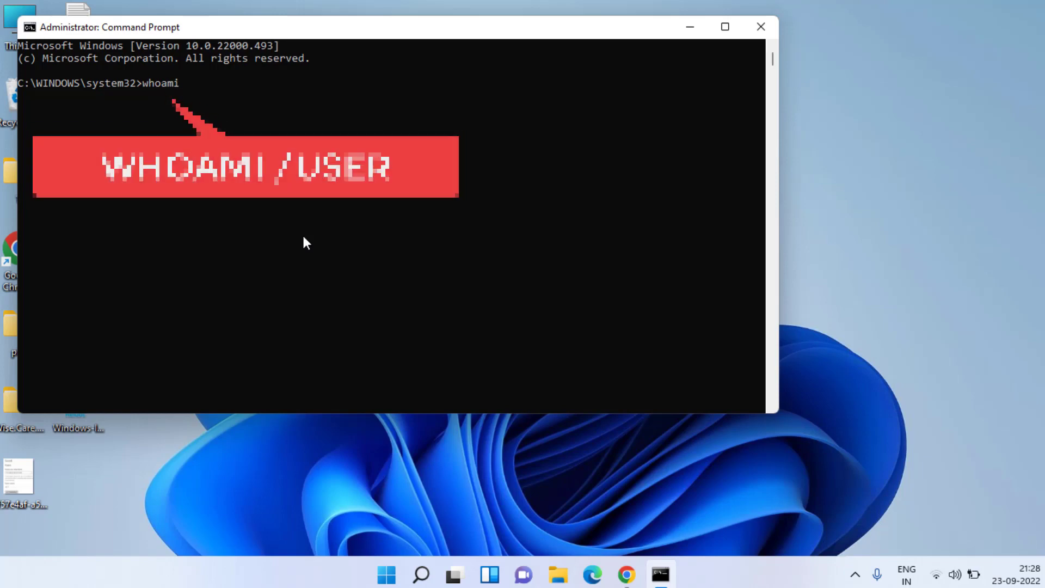
text( /u)
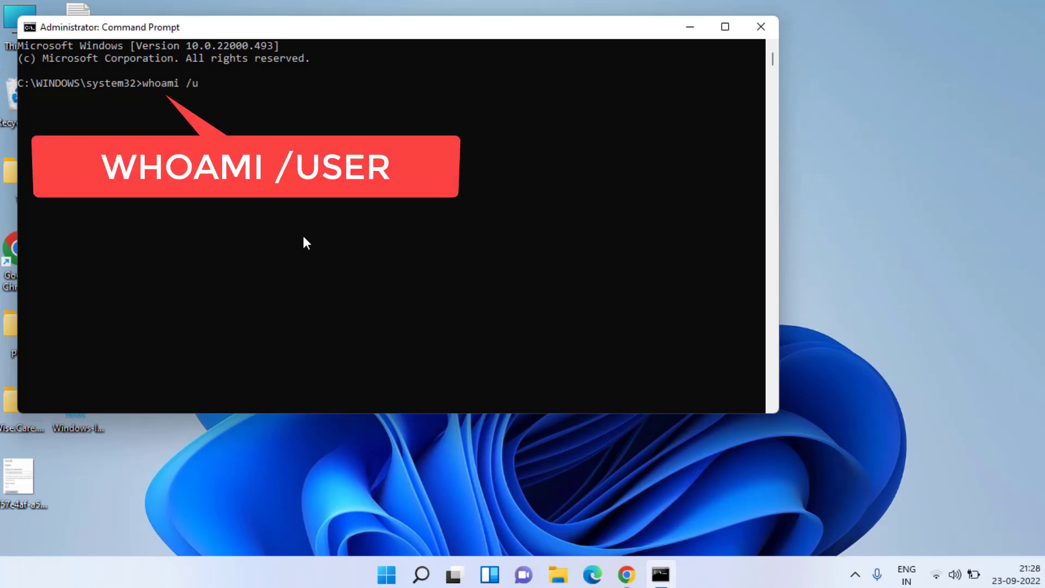
text(ser)
key(Return)
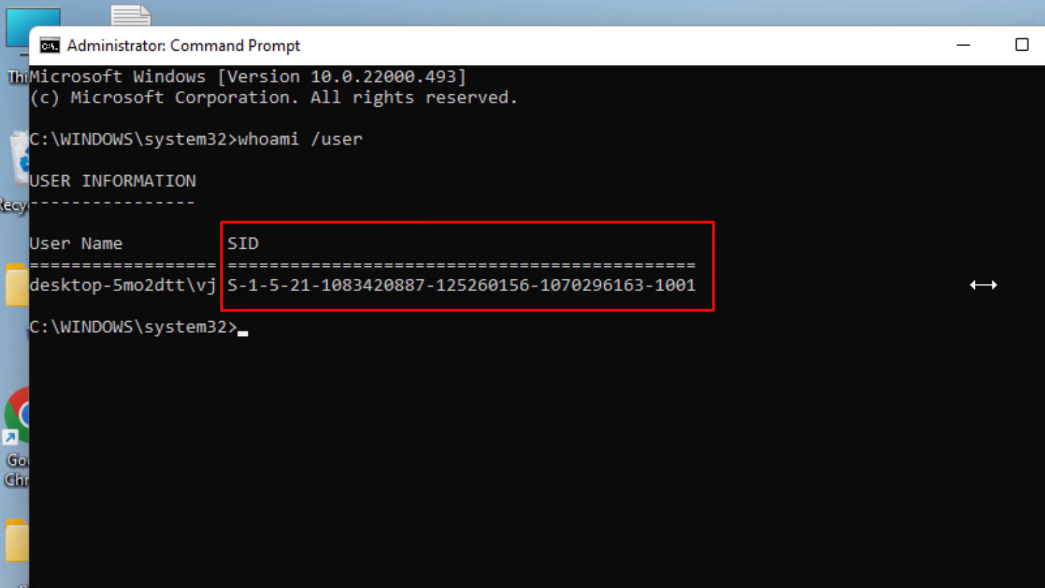
mouse_move(983, 285)
mouse_down()
mouse_move(792, 289)
mouse_move(683, 264)
mouse_move(446, 163)
mouse_up()
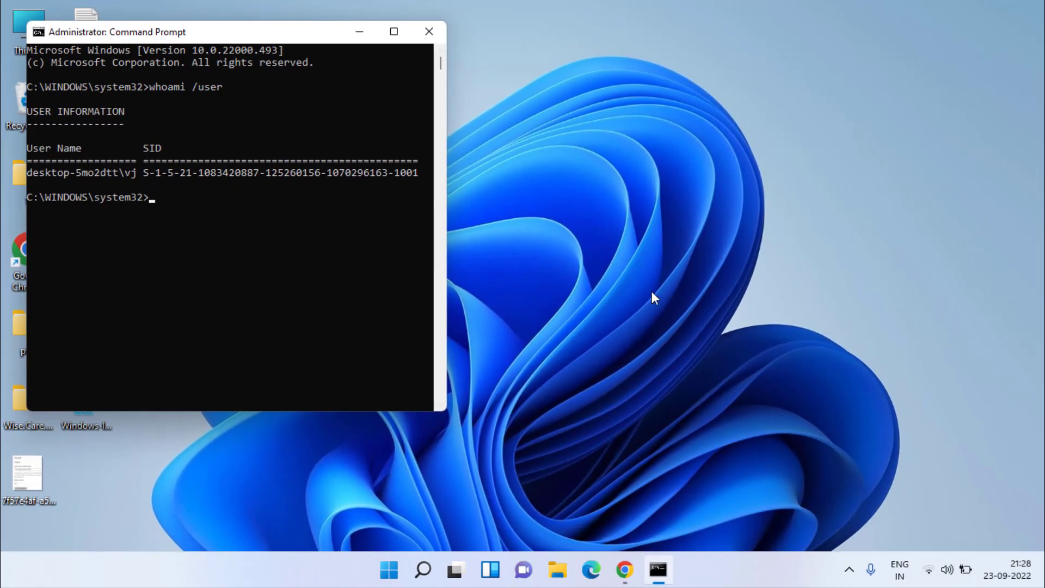
Launch Registry Editor from the Run box with regedit.
click(652, 292)
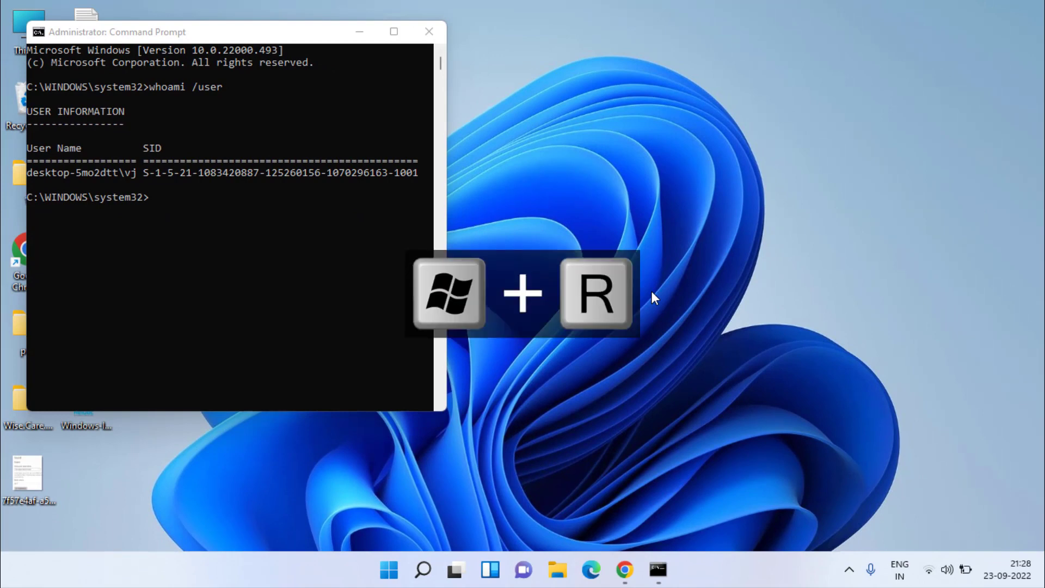
key(super+r)
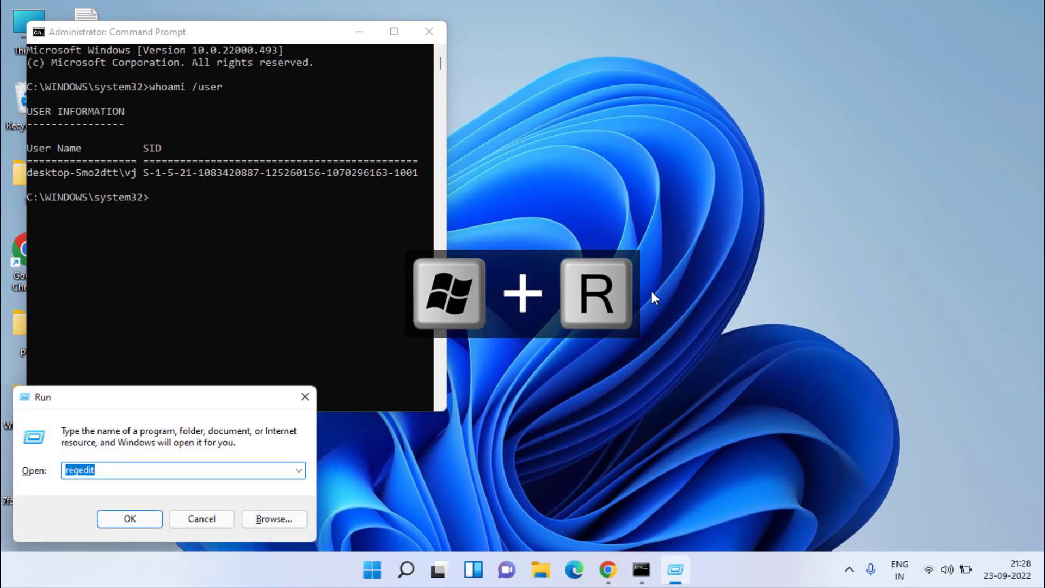
key(BackSpace)
text(reg)
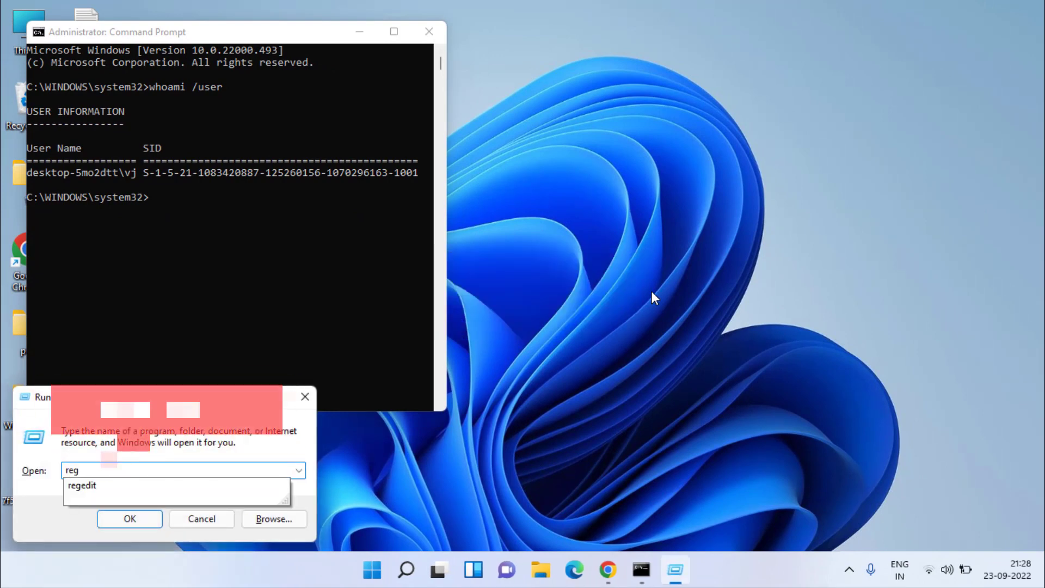
key(Down)
key(Return)
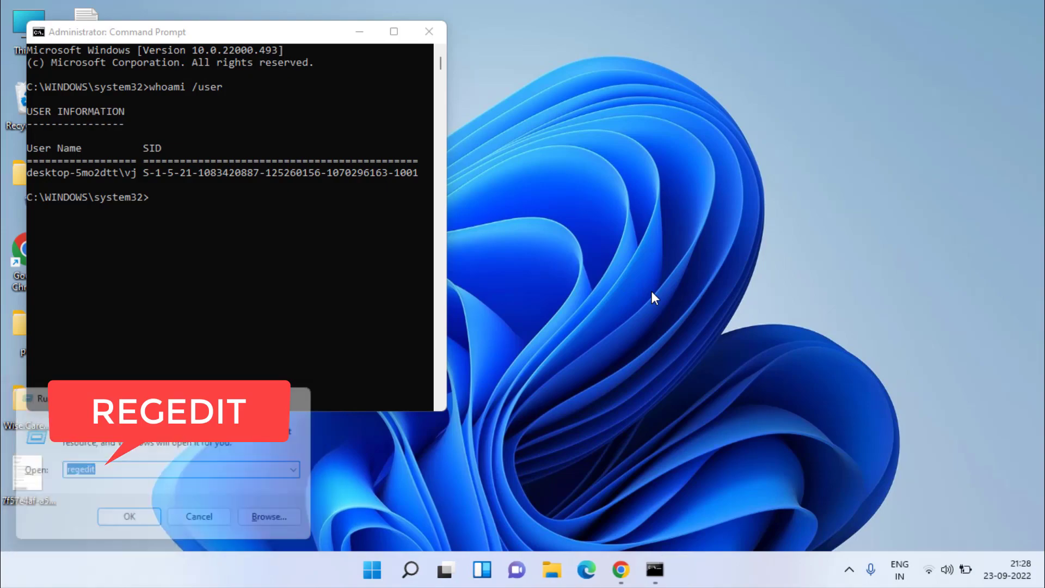
key(Return)
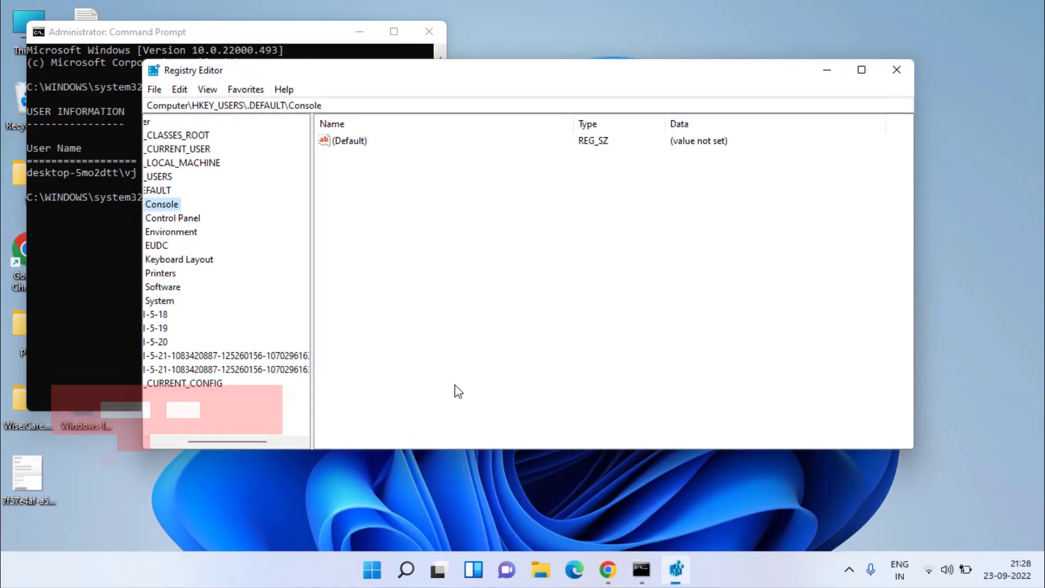
Go to HKEY_LOCAL_MACHINE\SOFTWARE\Microsoft\Windows NT\CurrentVersion\ProfileList via the address bar.
drag(189, 442, 162, 445)
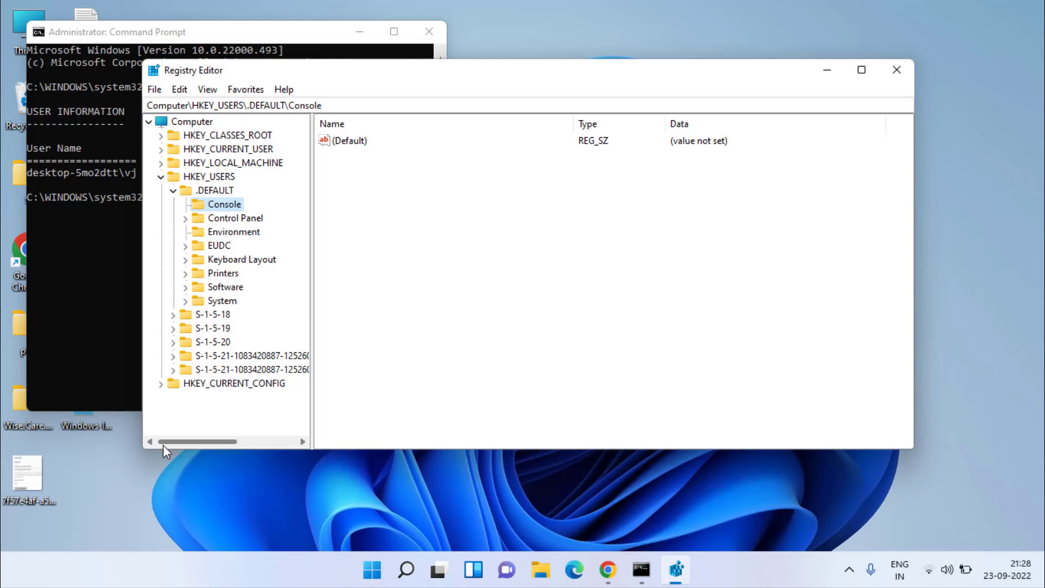
click(164, 176)
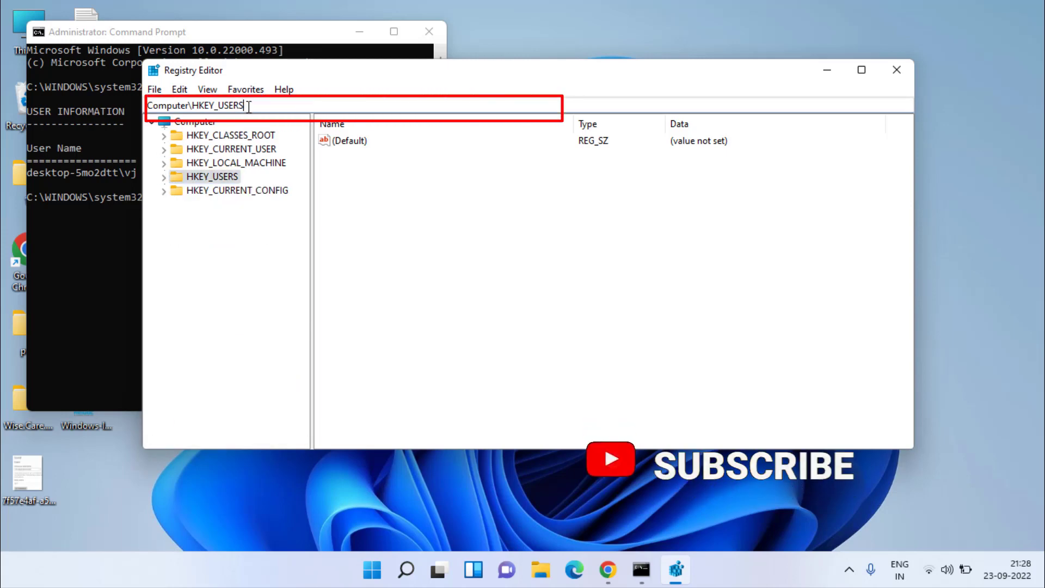
click(247, 105)
text(Computer\HKEY_LOCAL_MACHINE\SOFTWARE\Microsoft\Windows NT\CurrentVersion\ProfileList)
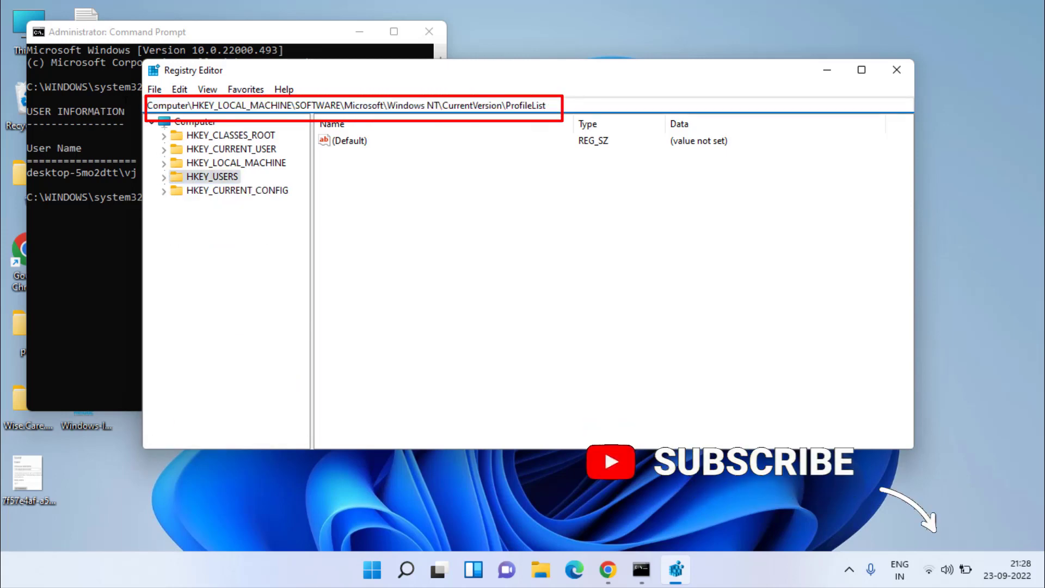
key(Return)
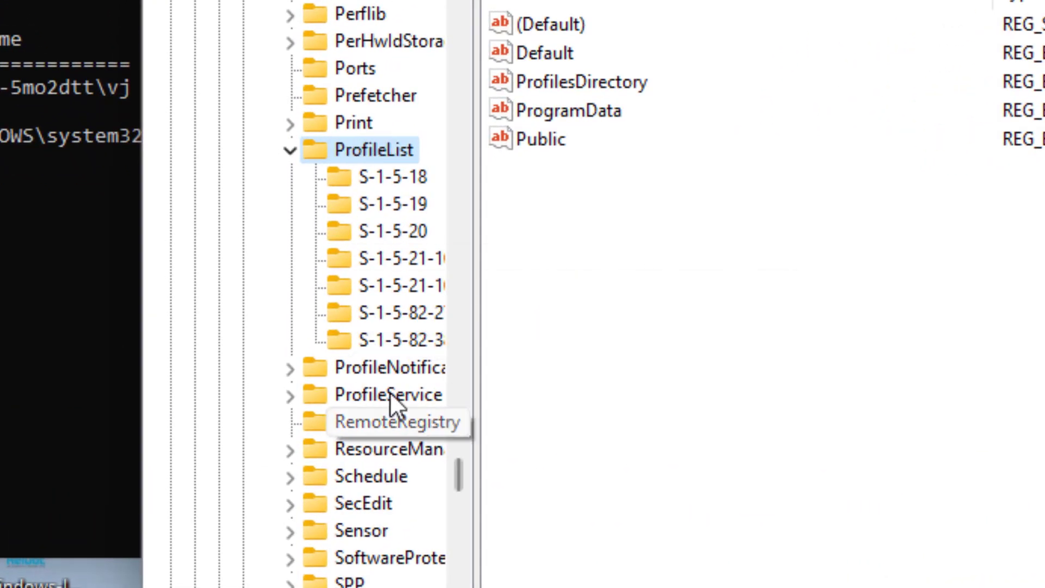
Widen the key tree, compare the SID key with its .bak copy, and finish on the SID key.
drag(474, 128, 996, 259)
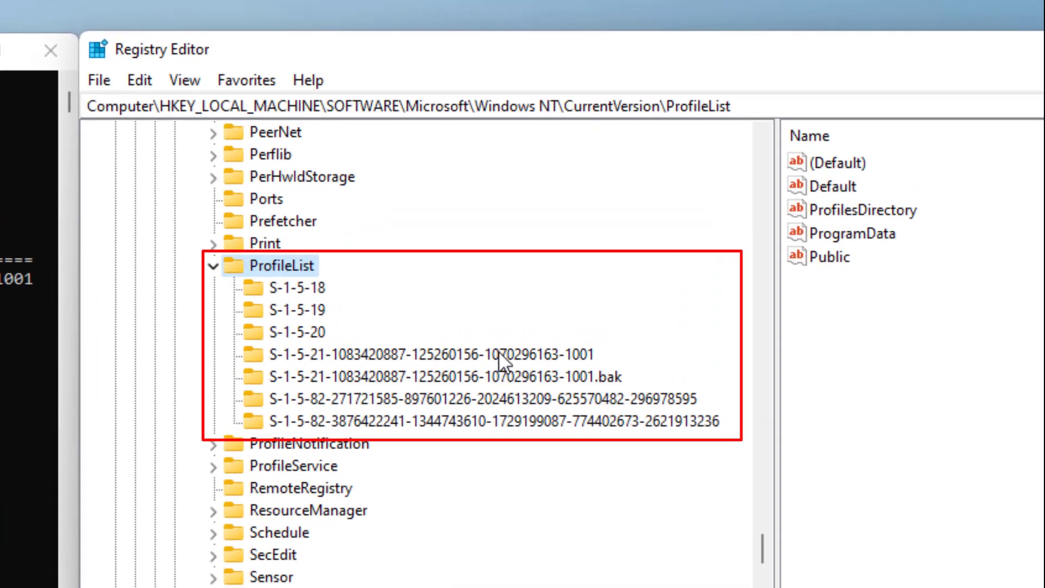
click(723, 219)
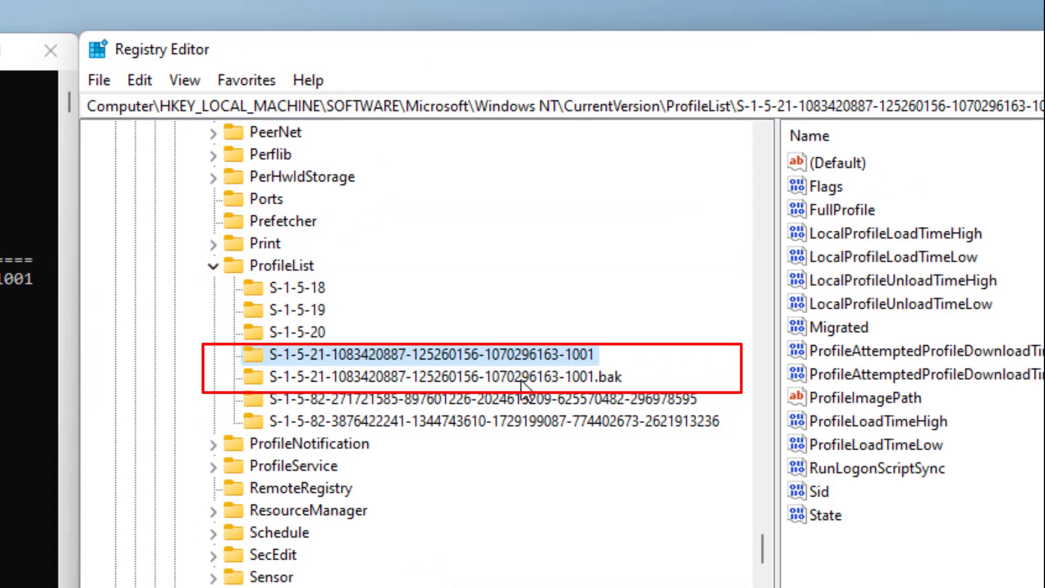
click(583, 378)
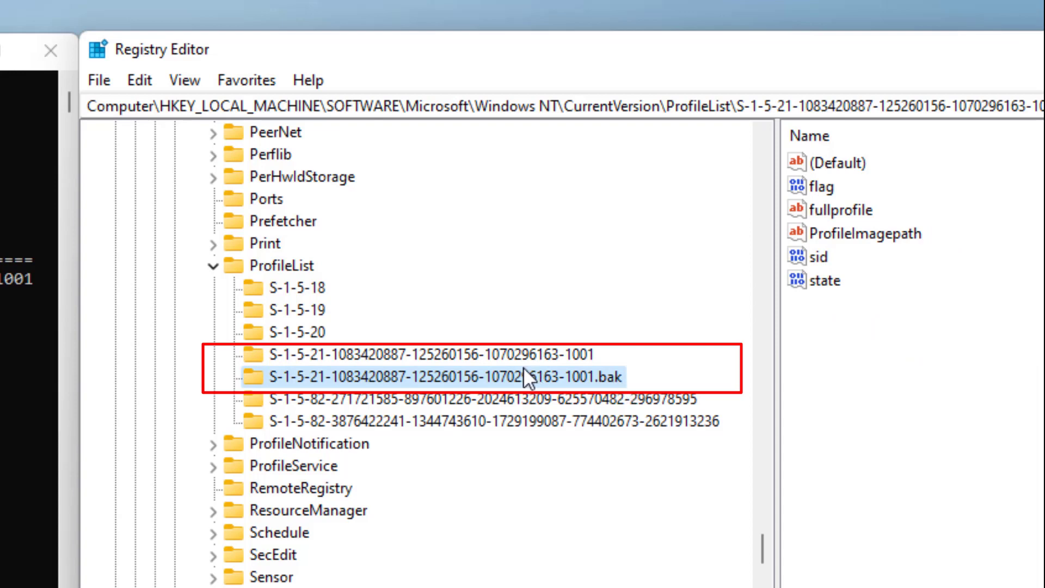
click(465, 355)
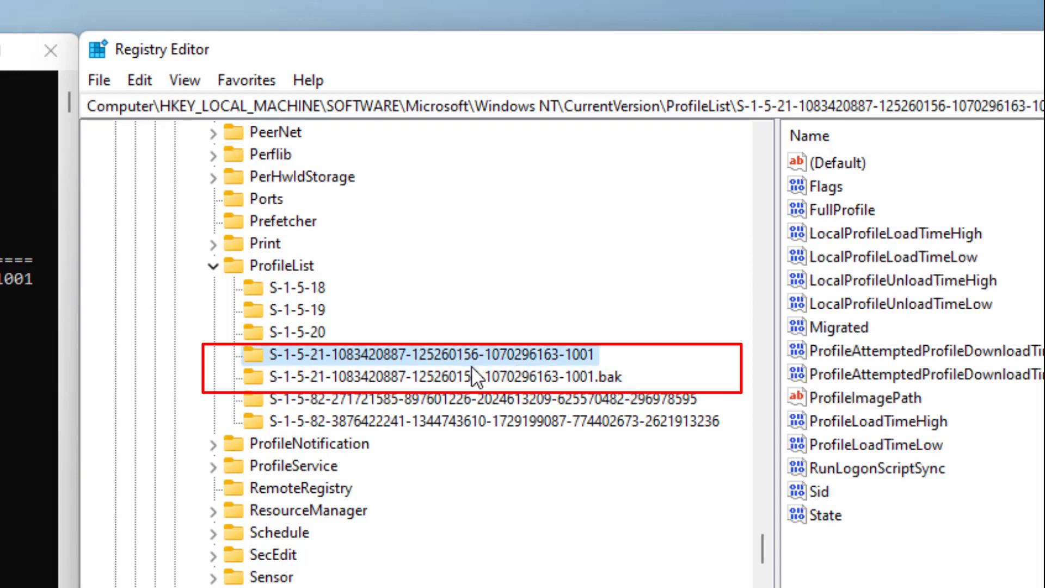
click(479, 377)
click(486, 354)
click(488, 372)
click(496, 358)
click(494, 370)
click(500, 357)
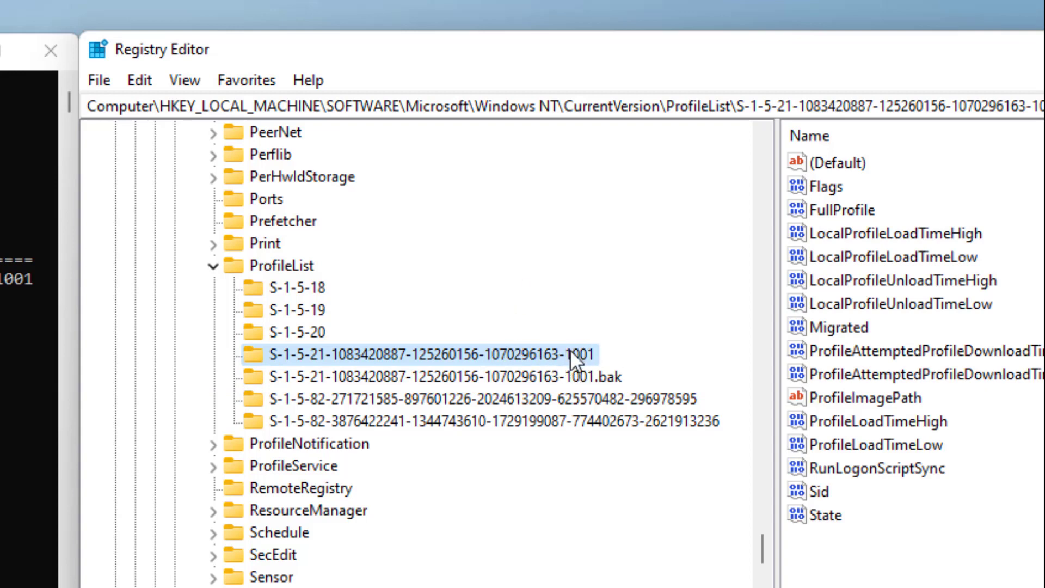
click(533, 377)
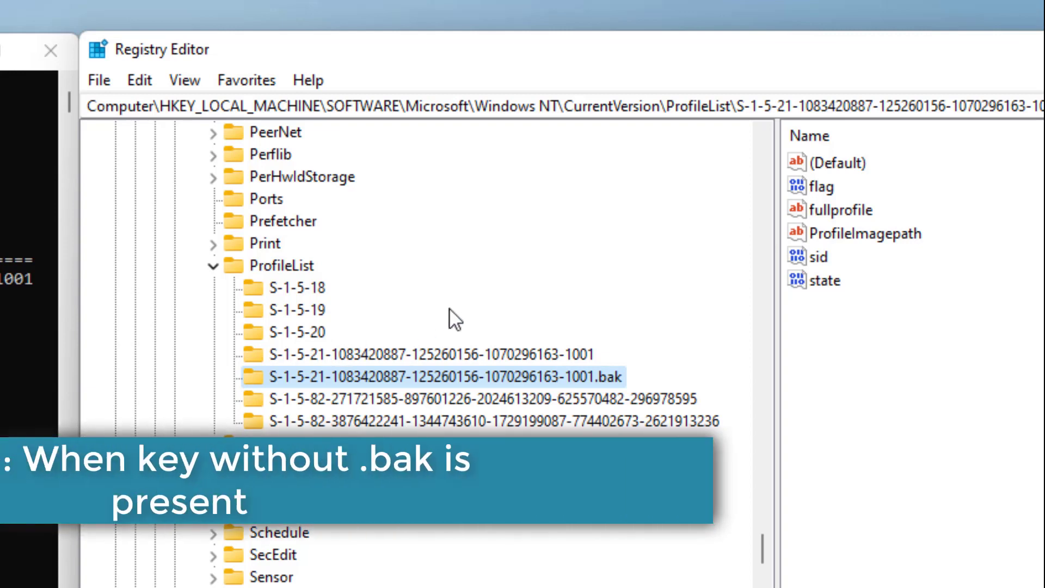
click(544, 354)
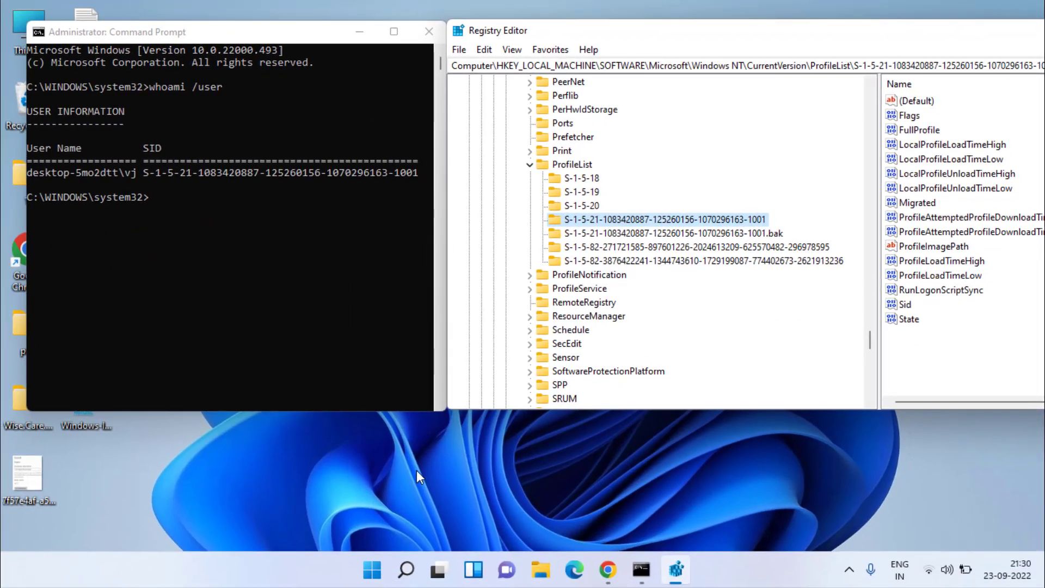
Open the C:\Users\VJ profile folder in File Explorer.
click(416, 468)
key(super+e)
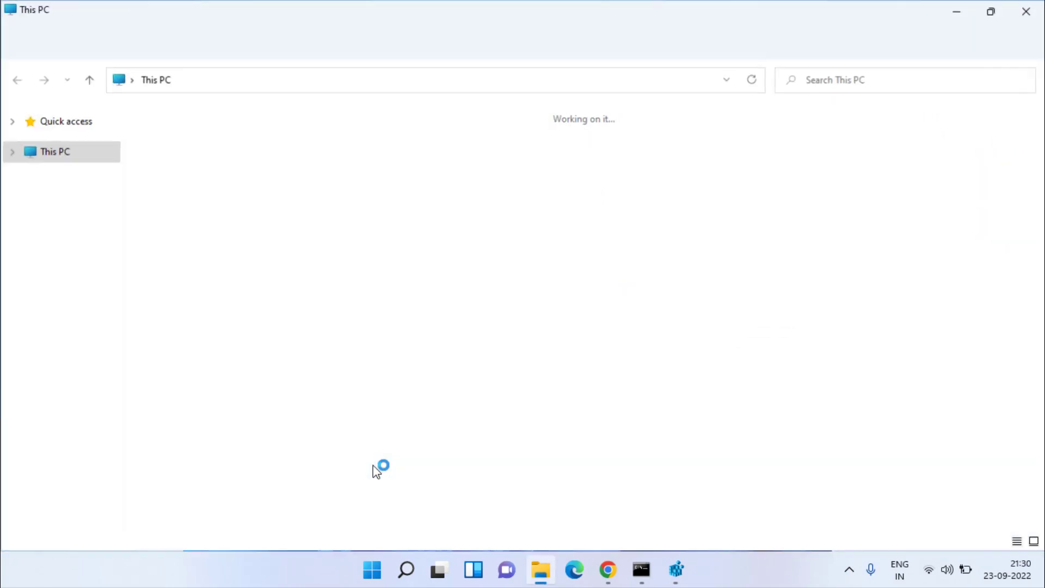
click(196, 256)
double_click(196, 256)
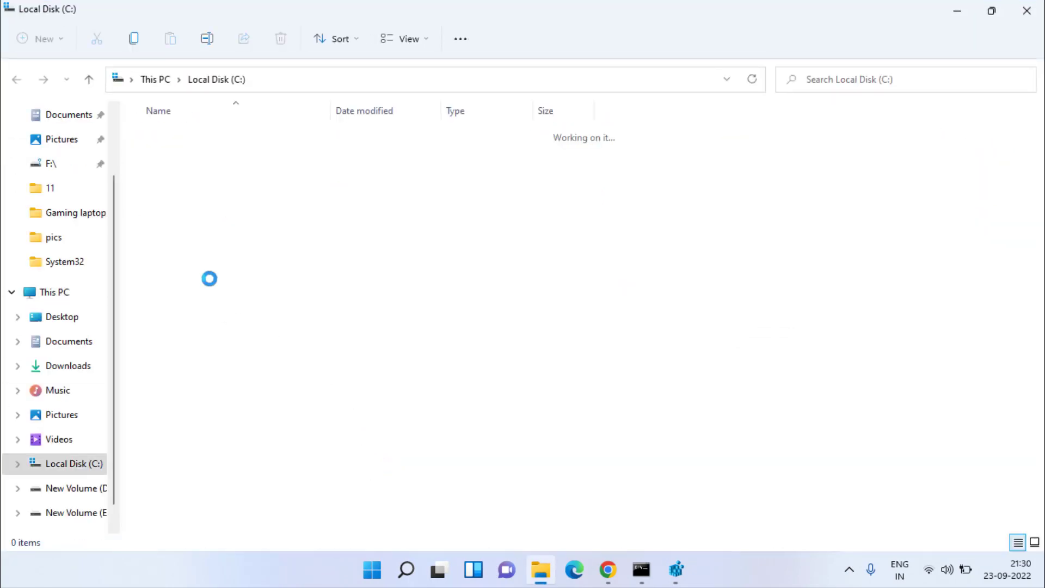
click(171, 374)
key(u)
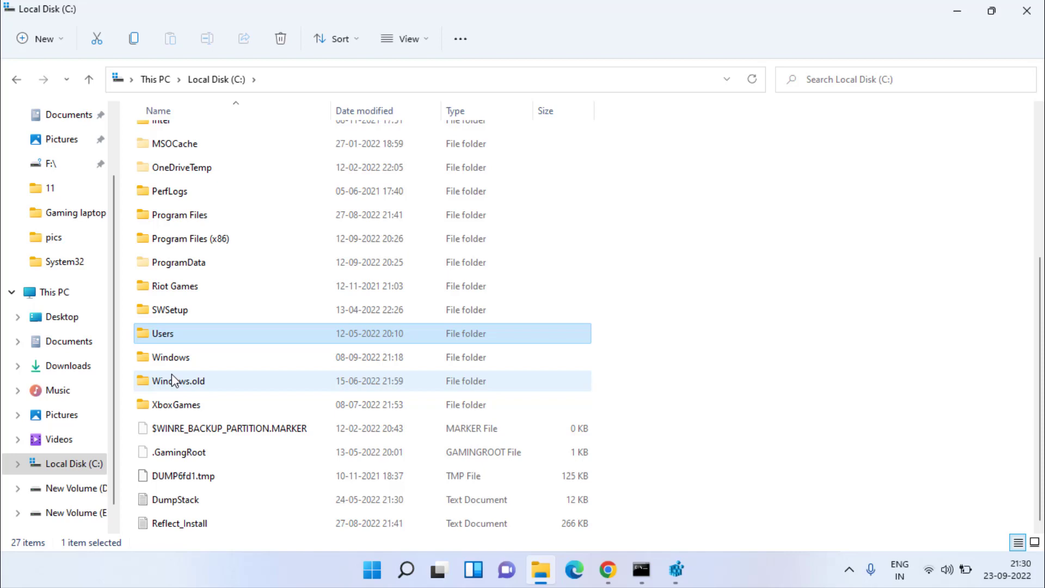
double_click(173, 339)
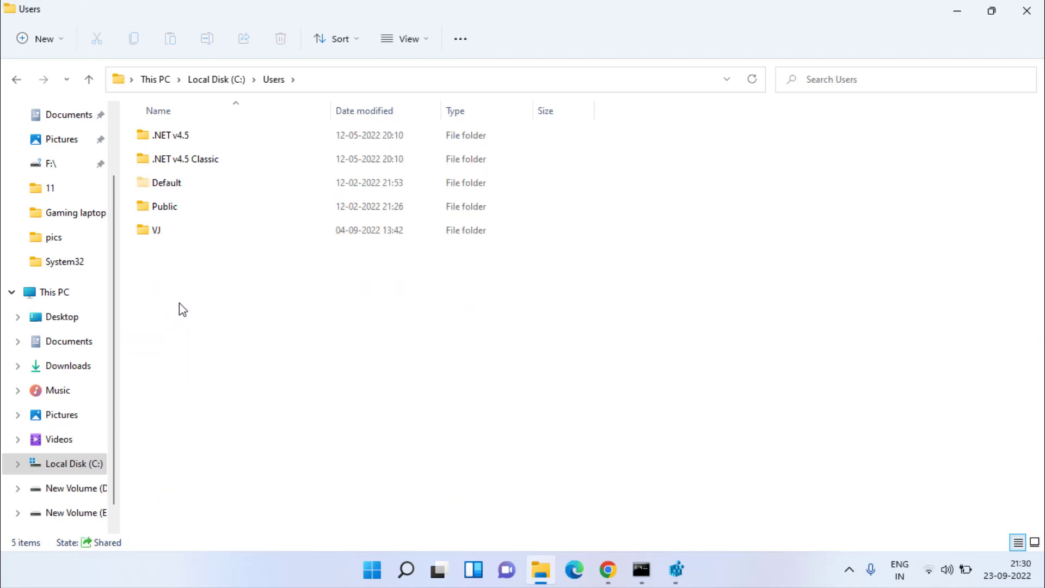
click(158, 230)
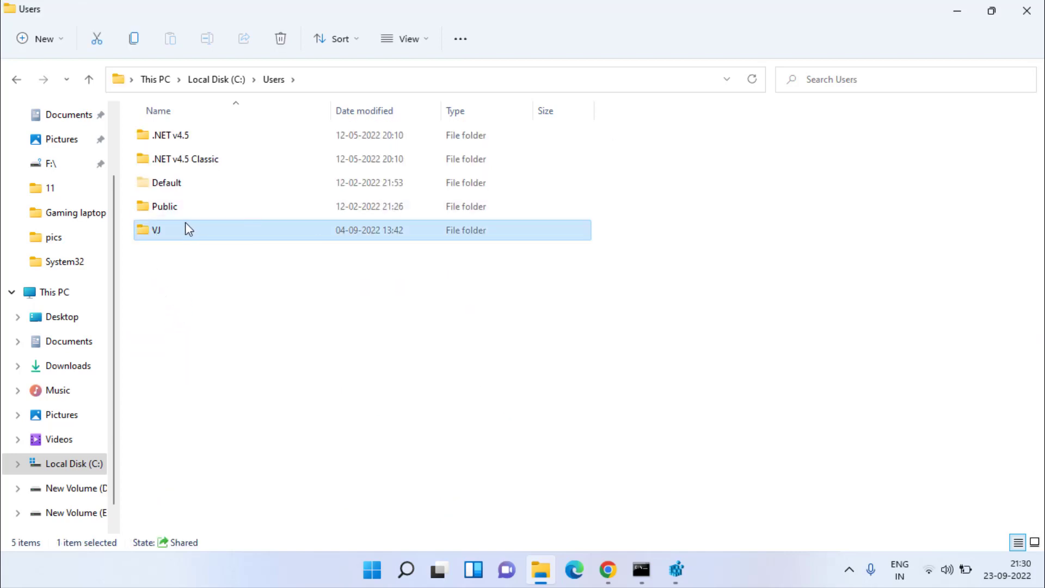
double_click(154, 231)
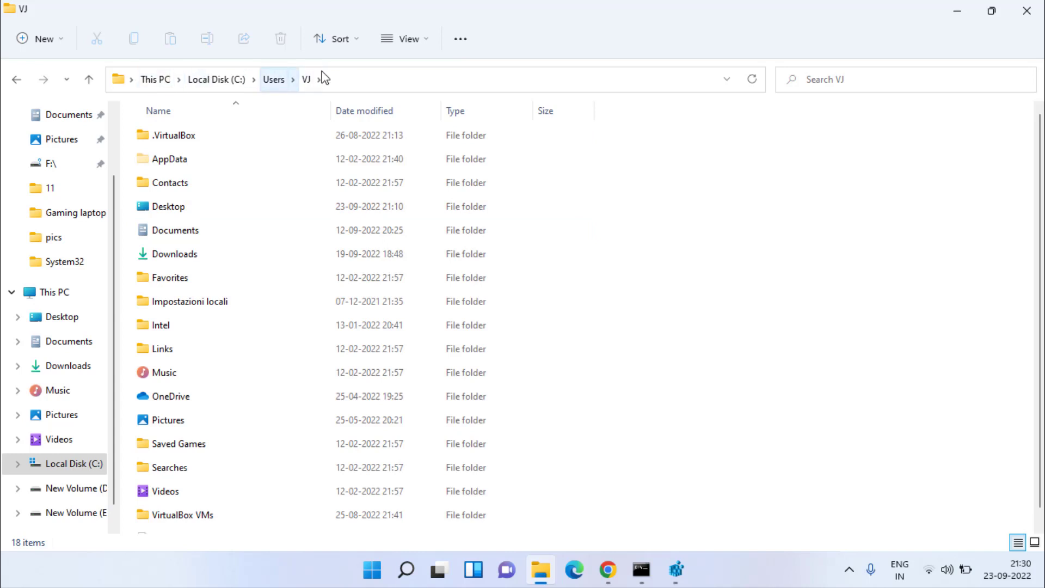
Copy the C:\Users\VJ path from the address bar and minimize Explorer.
click(384, 80)
click(199, 82)
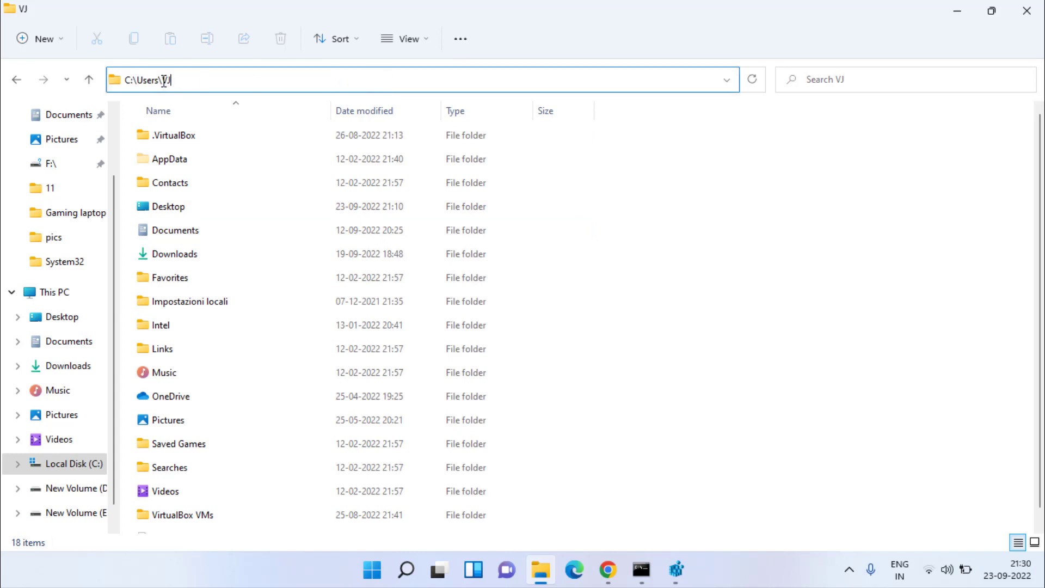
drag(152, 77, 123, 80)
right_click(137, 79)
click(178, 130)
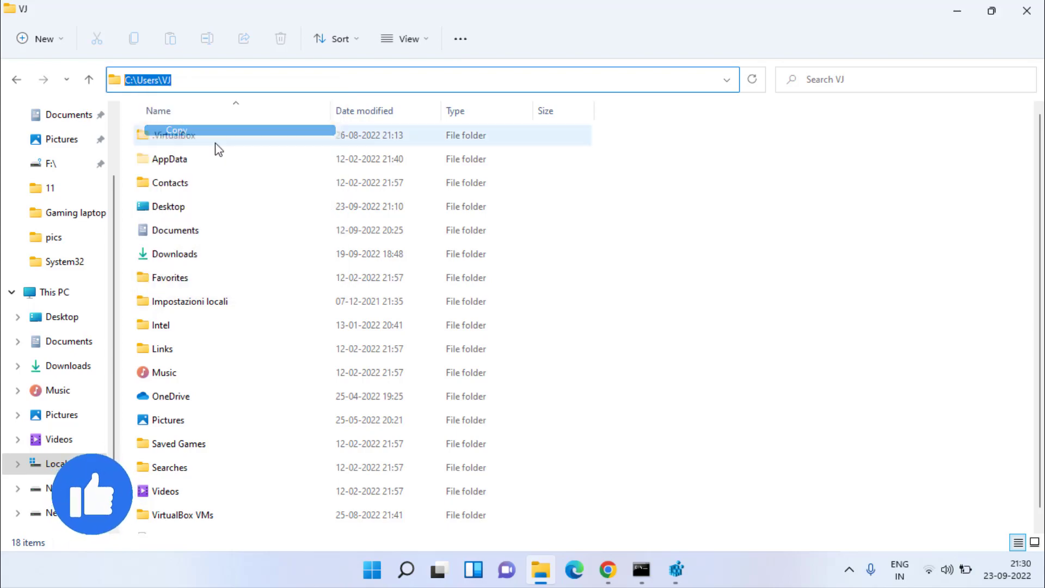
click(959, 8)
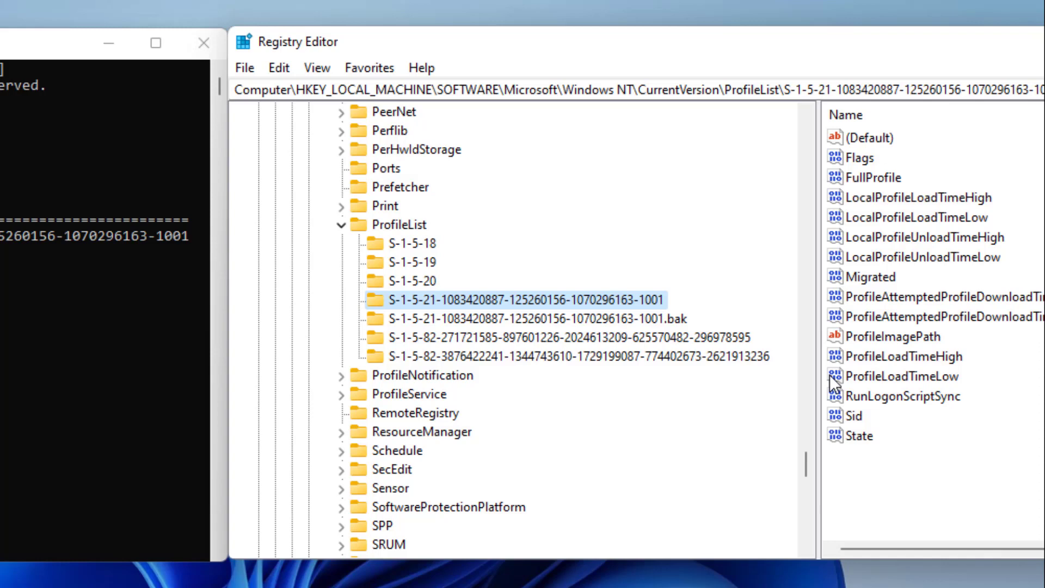
Set the SID key's ProfileImagePath to the copied C:\Users\VJ path.
click(848, 337)
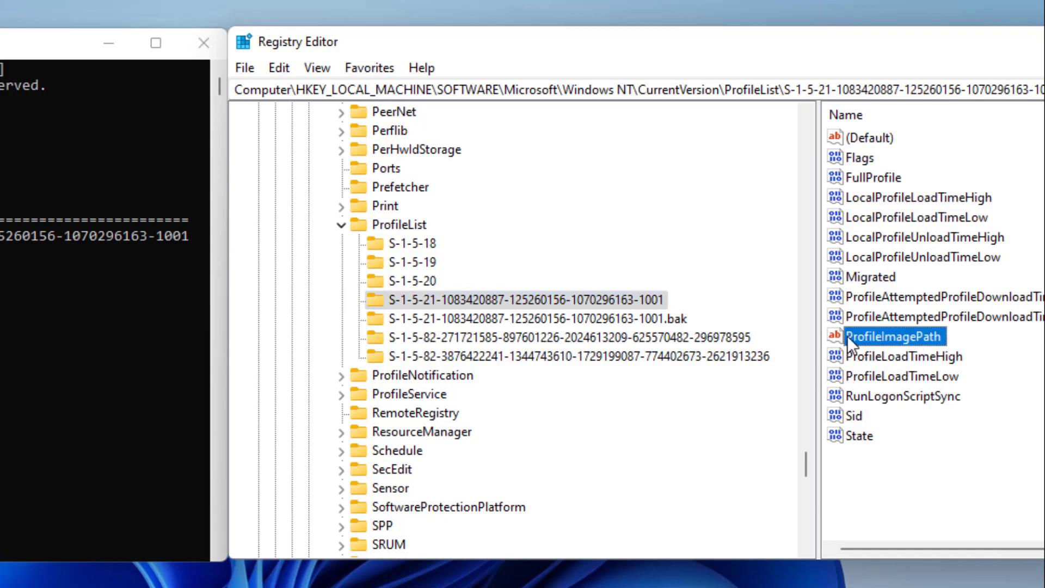
double_click(898, 336)
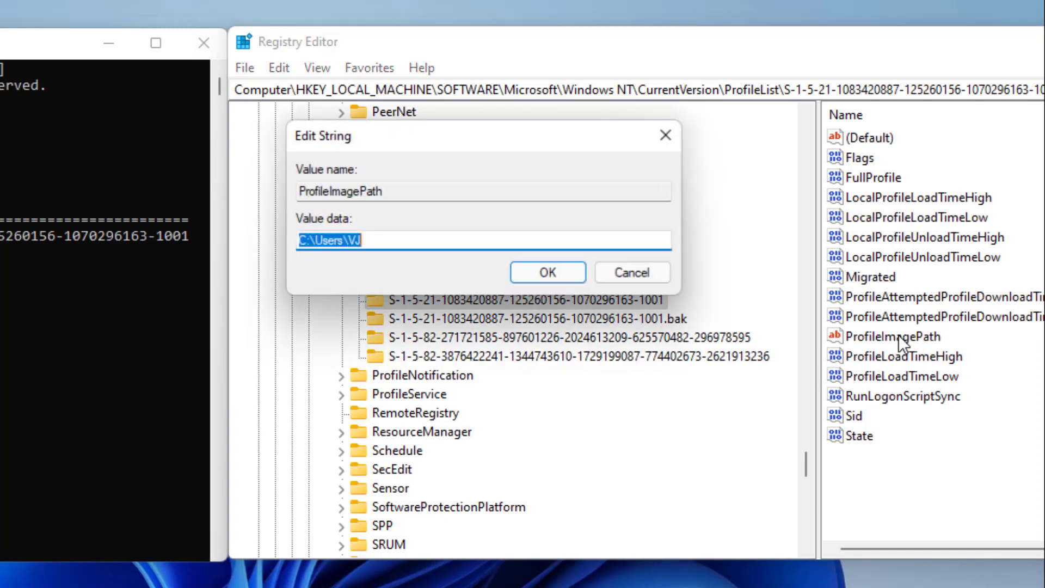
drag(412, 238, 265, 235)
key(End)
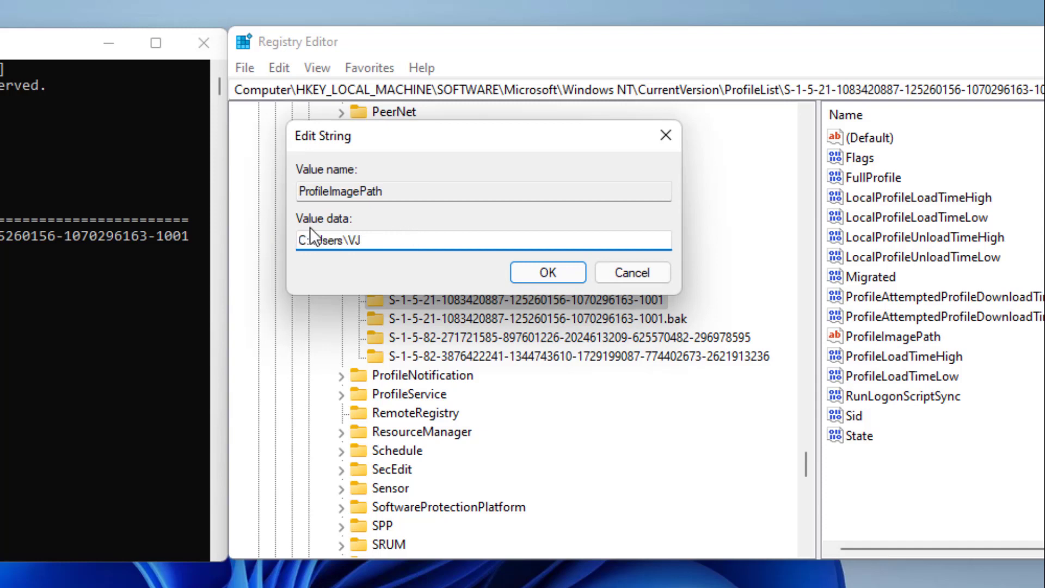
click(539, 272)
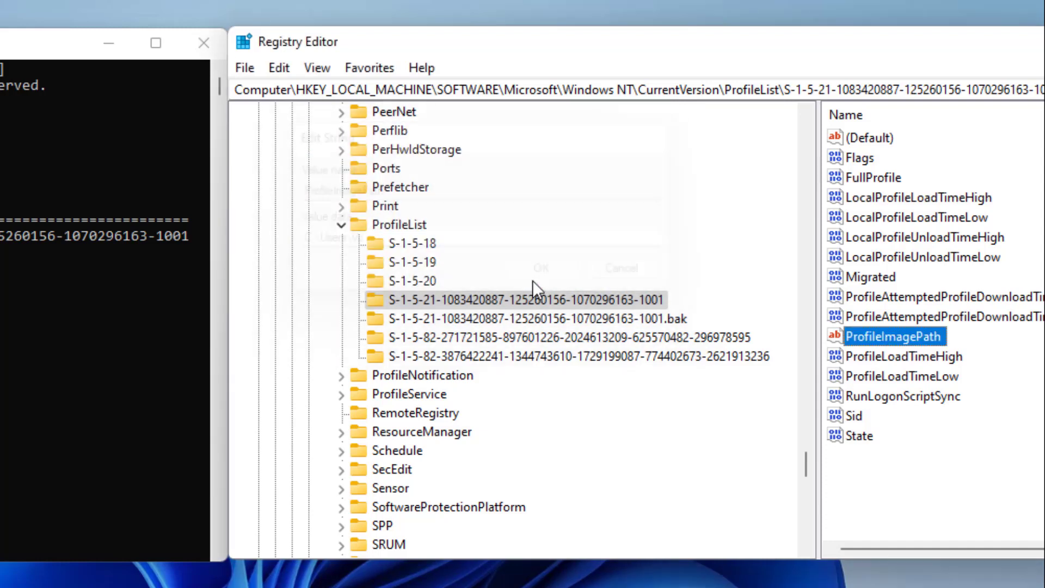
Set the SID key's State value to 0.
click(860, 437)
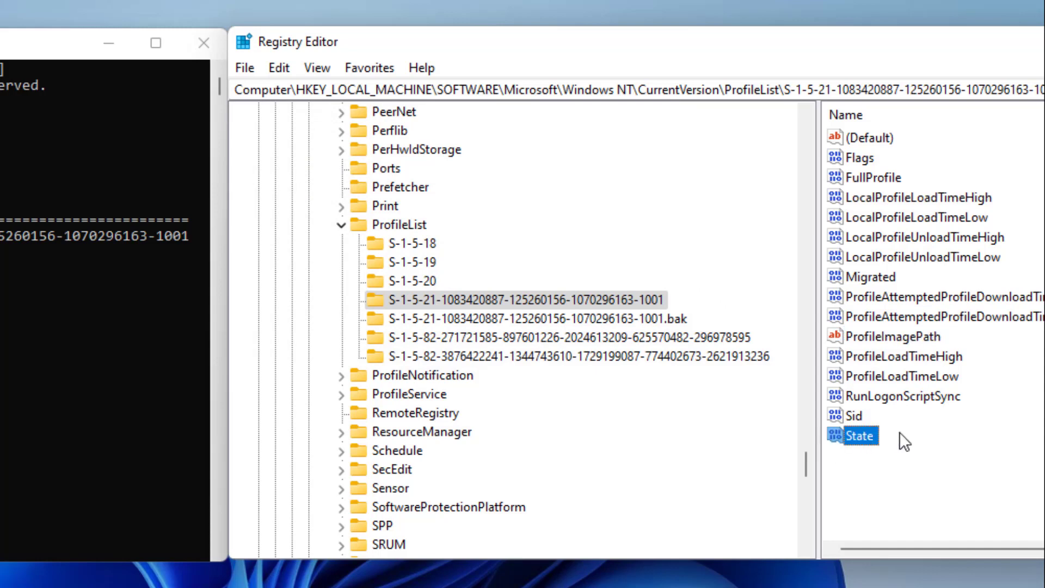
double_click(860, 437)
click(368, 236)
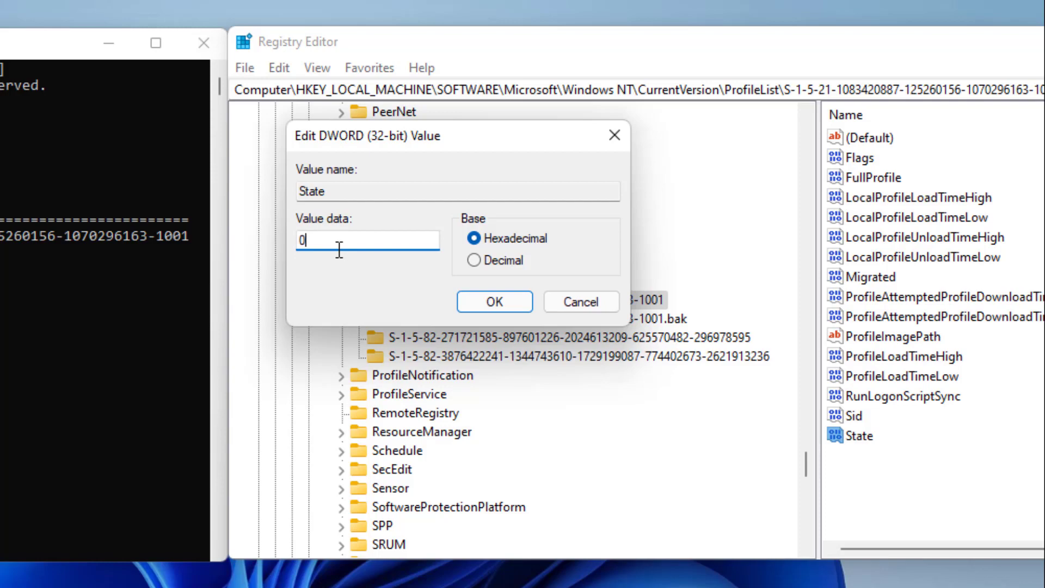
click(481, 302)
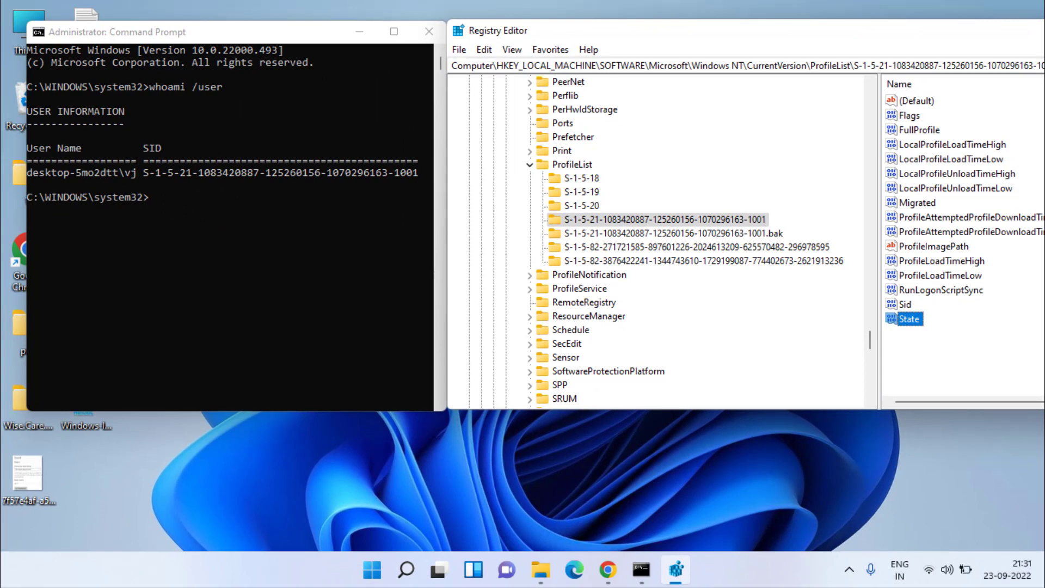
On the .bak key, set ProfileImagepath to C:\Users\VJ and confirm state 0.
click(726, 235)
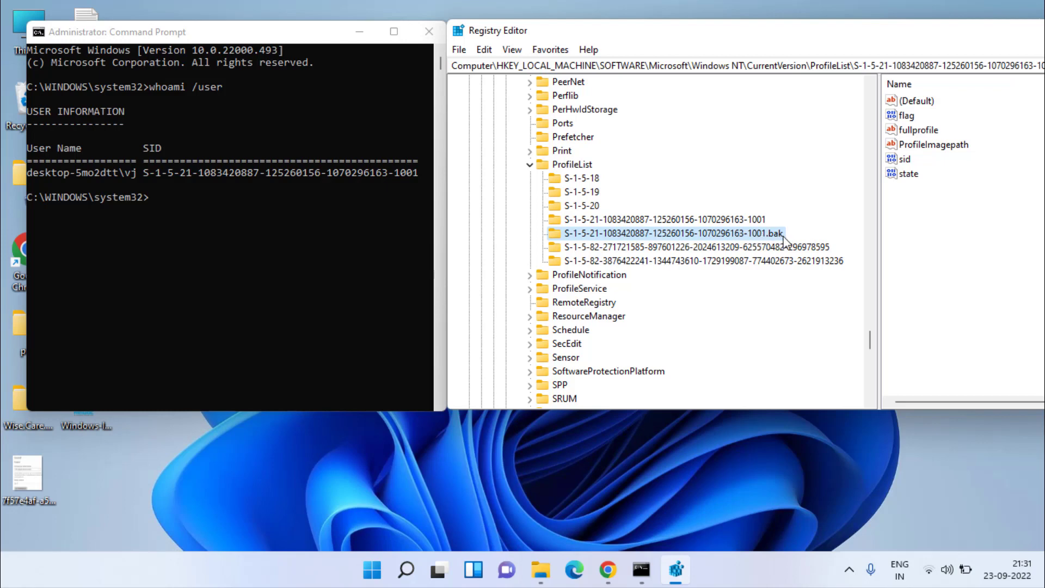
click(927, 147)
double_click(943, 147)
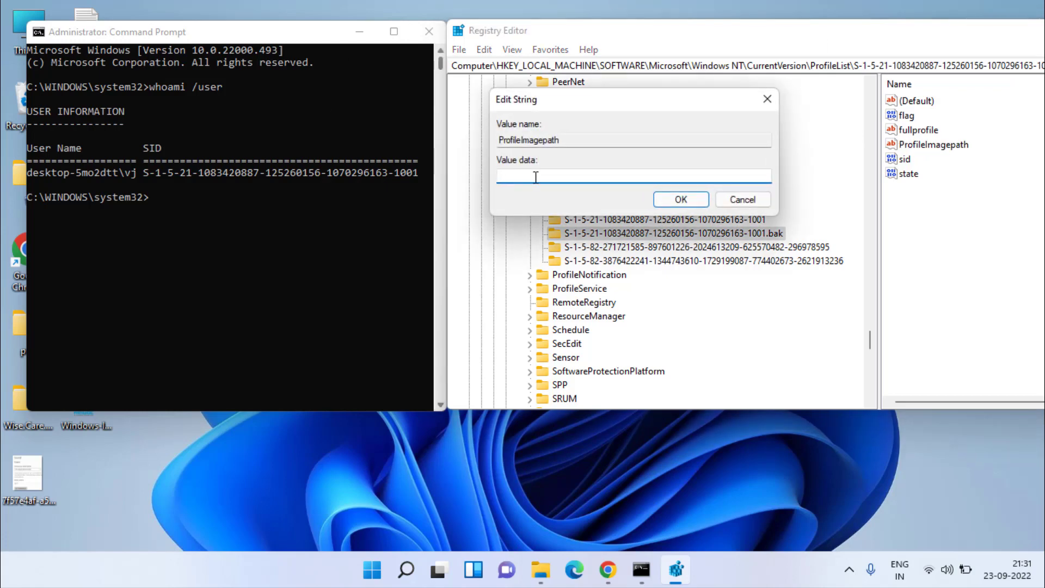
text(C:\Users\VJ)
click(672, 198)
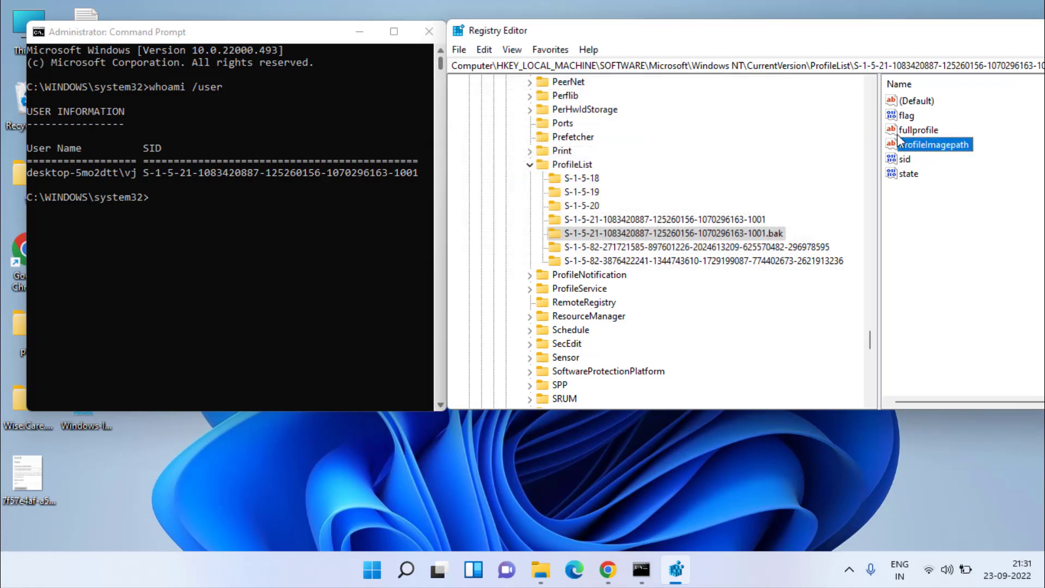
double_click(911, 174)
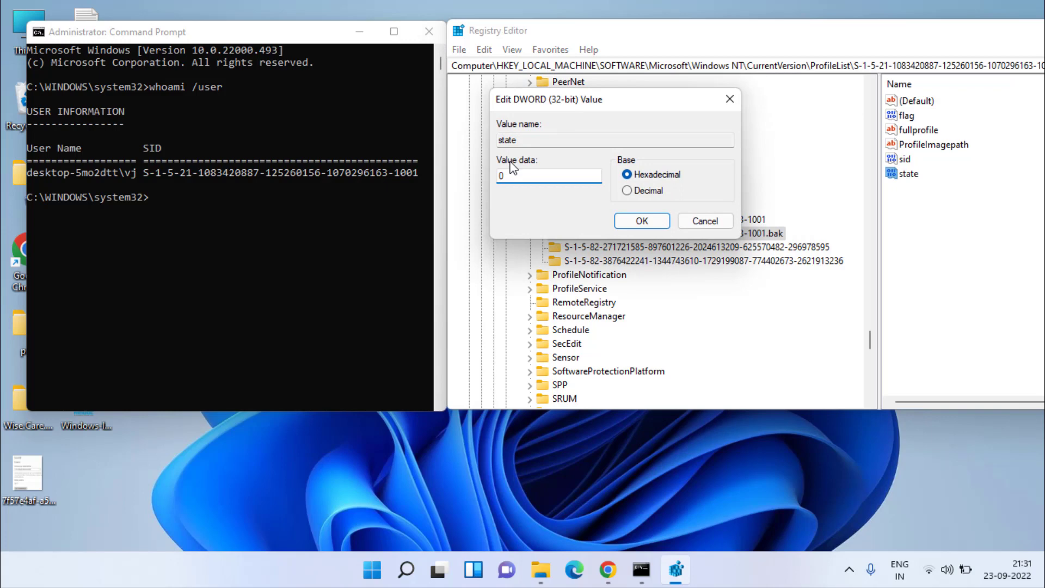
click(641, 221)
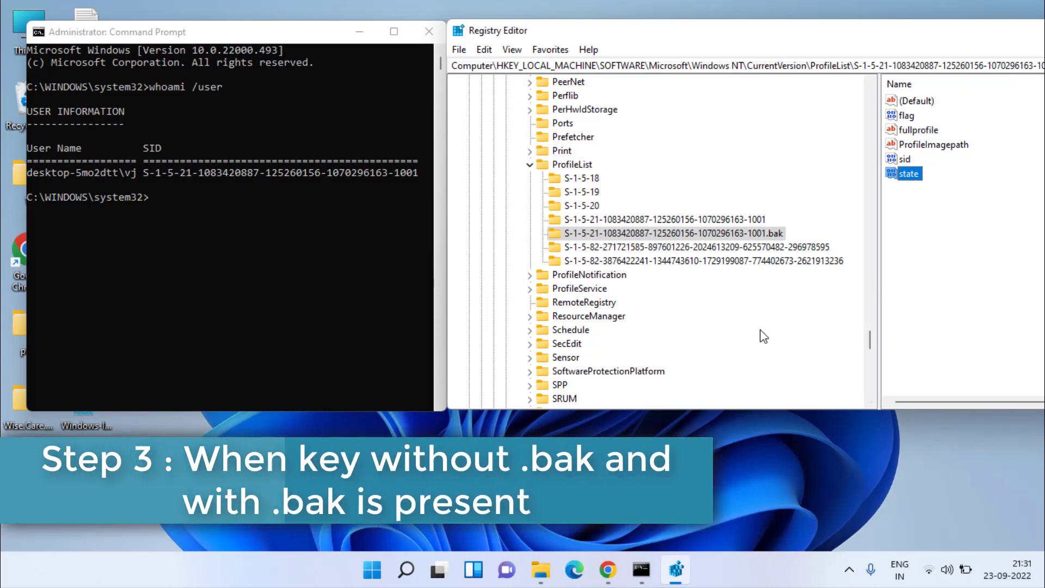
Delete the duplicate .bak SID key from ProfileList and view the remaining key.
click(729, 220)
click(756, 234)
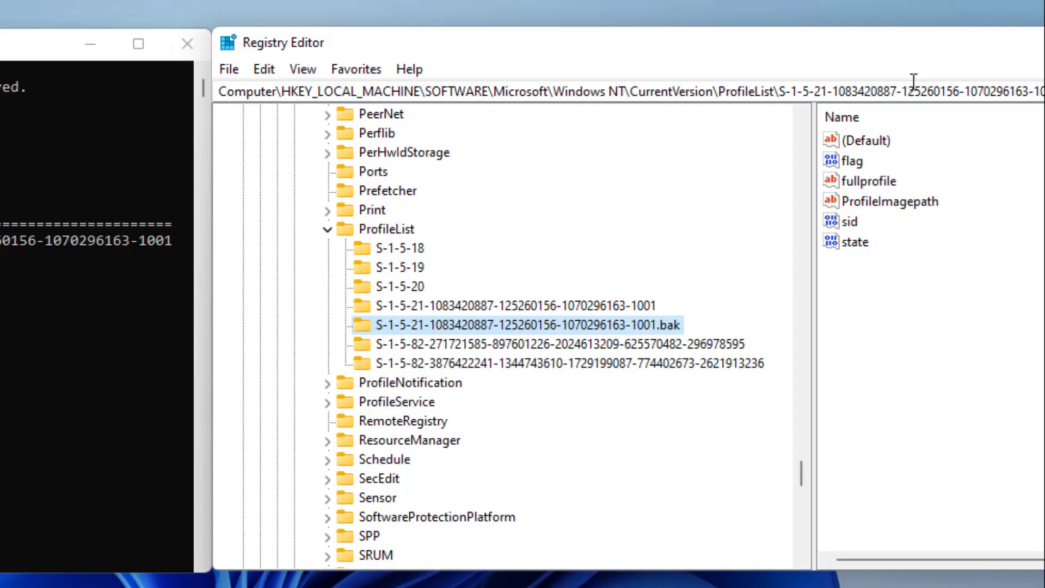
click(631, 306)
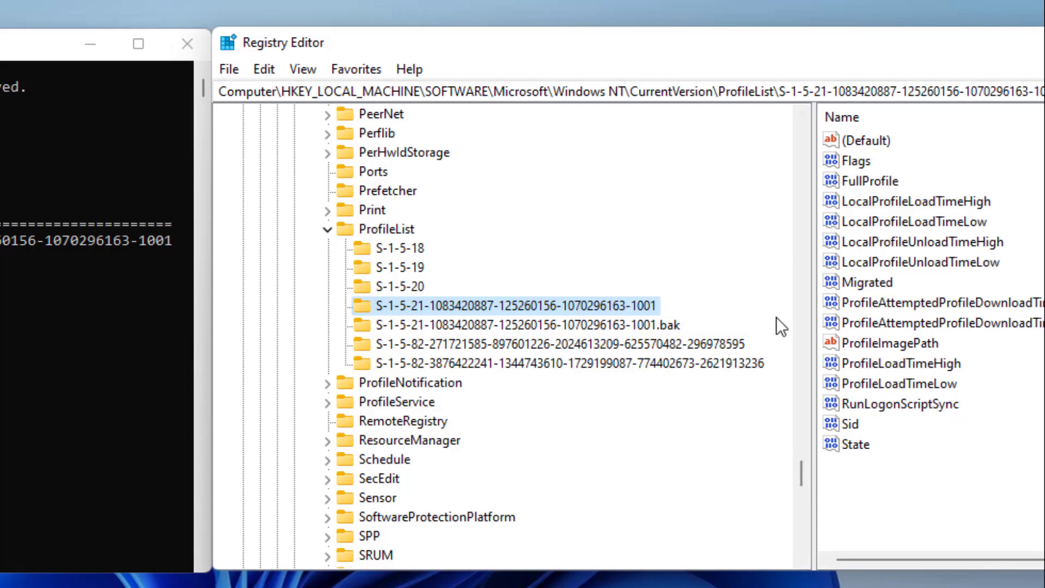
click(647, 326)
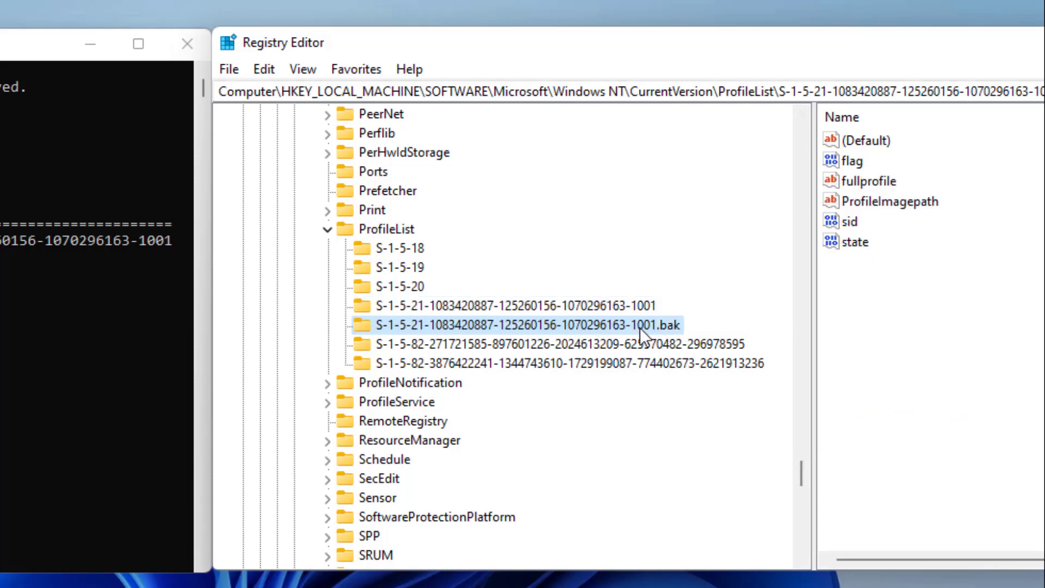
right_click(599, 325)
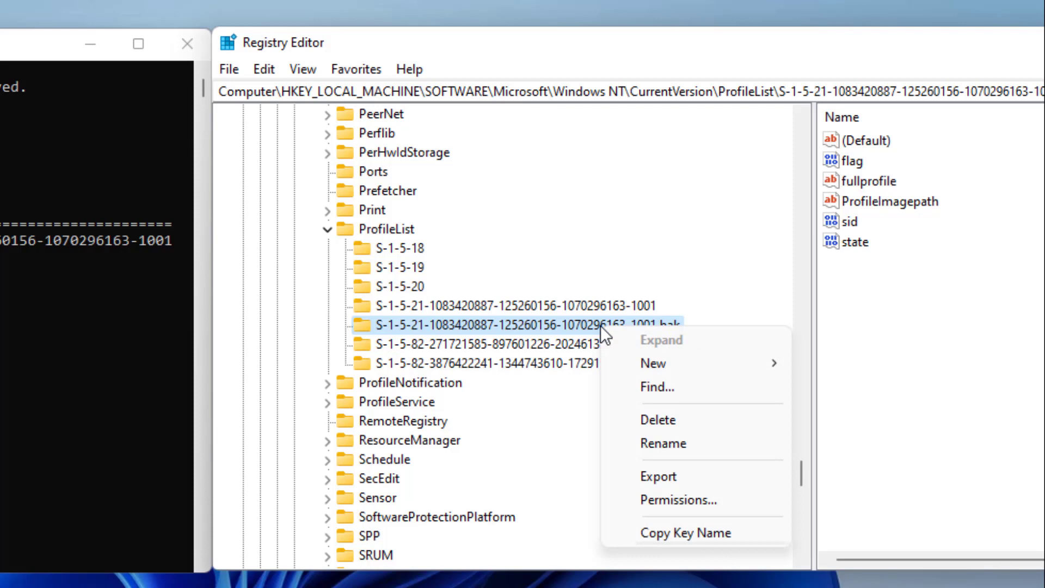
click(651, 418)
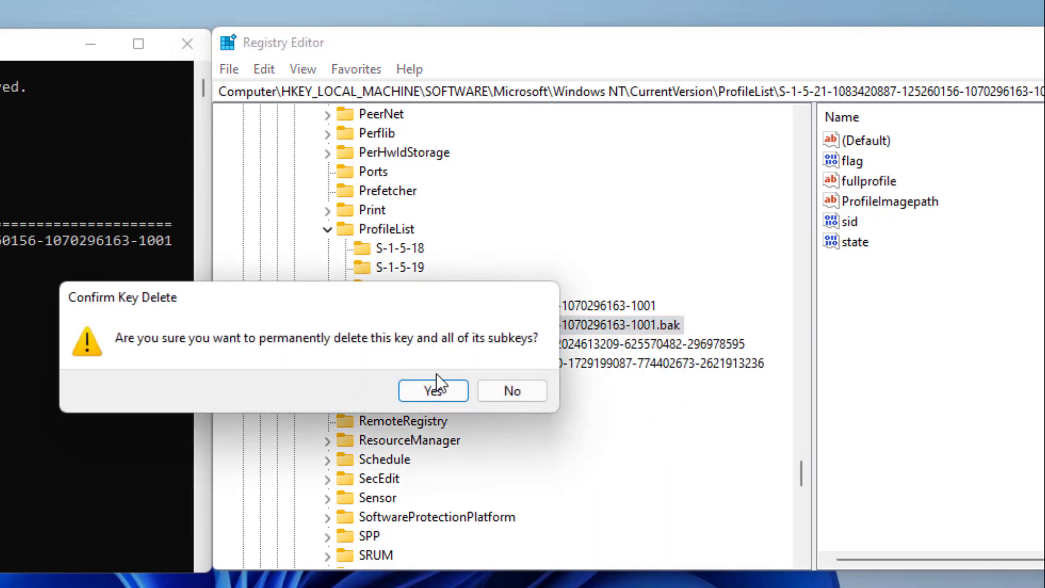
click(435, 391)
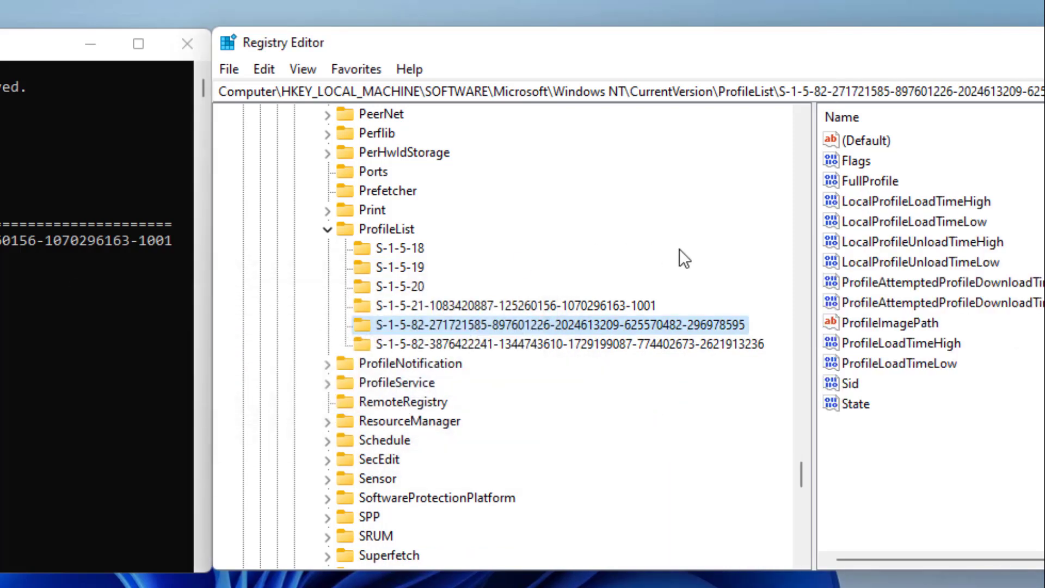
click(615, 305)
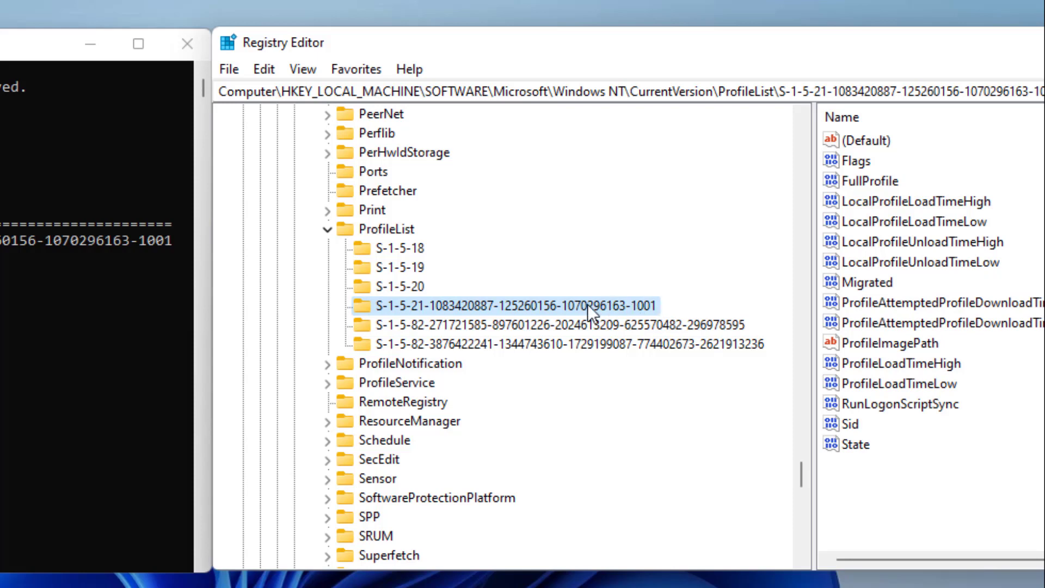
Verify the remaining key's ProfileImagePath reads C:\Users\VJ.
click(874, 342)
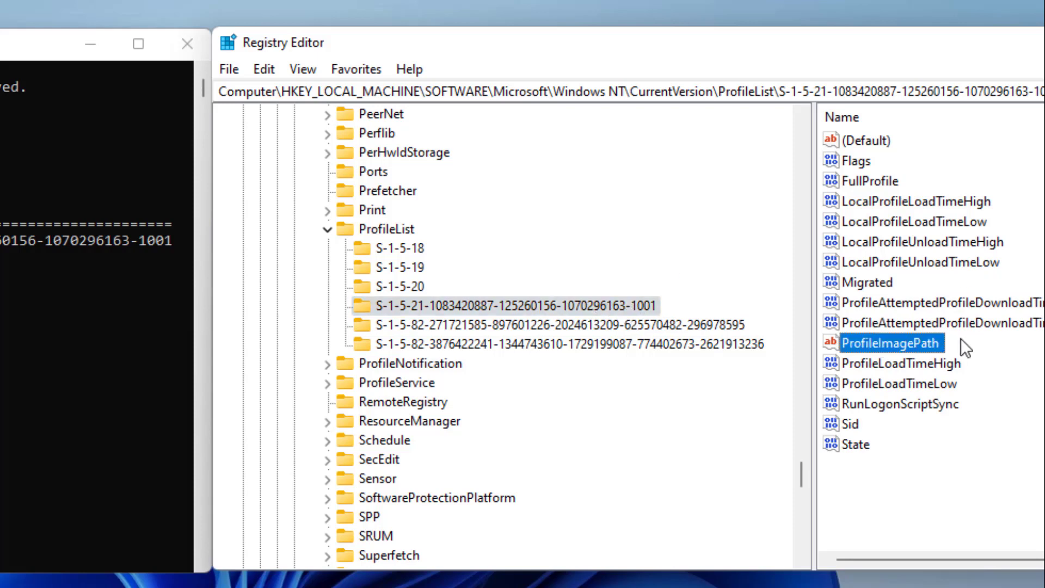
double_click(890, 340)
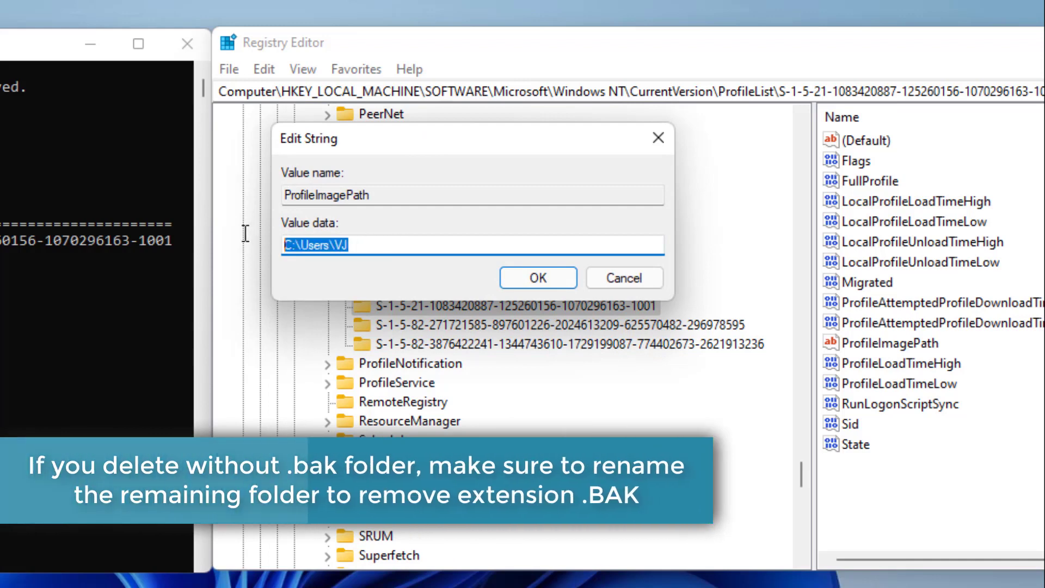
key(End)
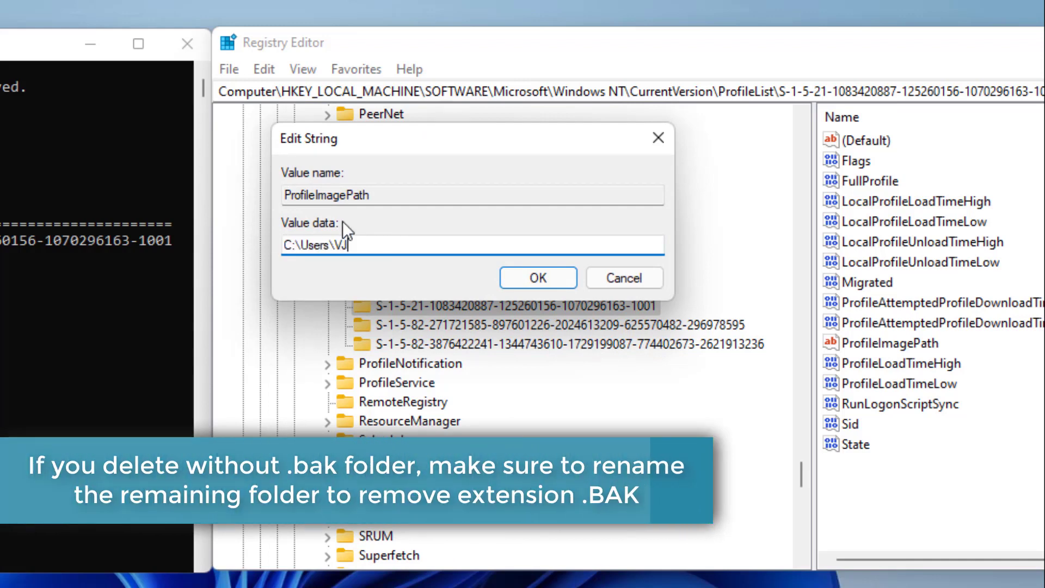
click(536, 278)
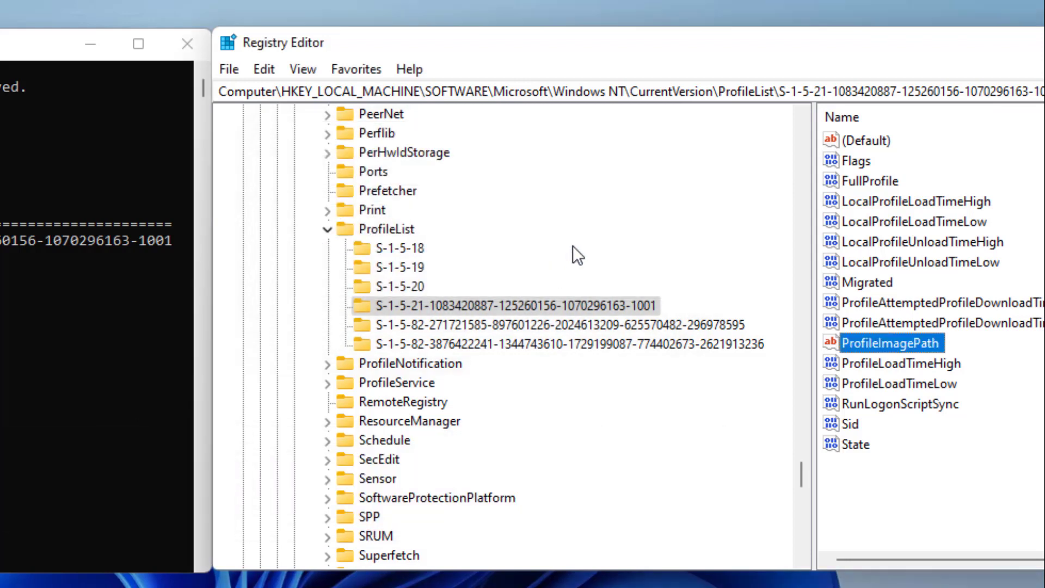
Set its State to 0 and widen the values list to check the Data column.
double_click(855, 443)
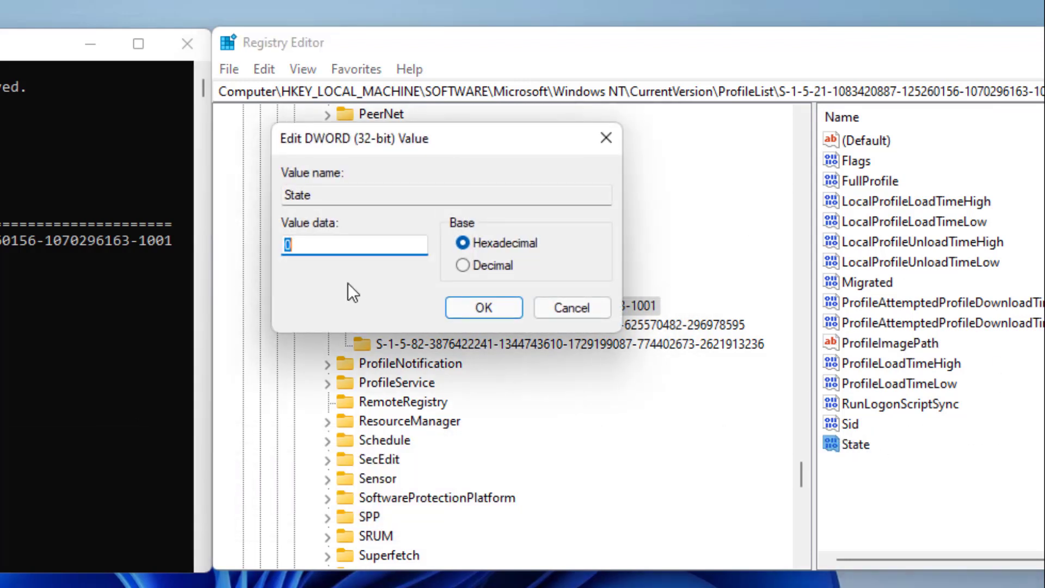
text(0)
click(483, 314)
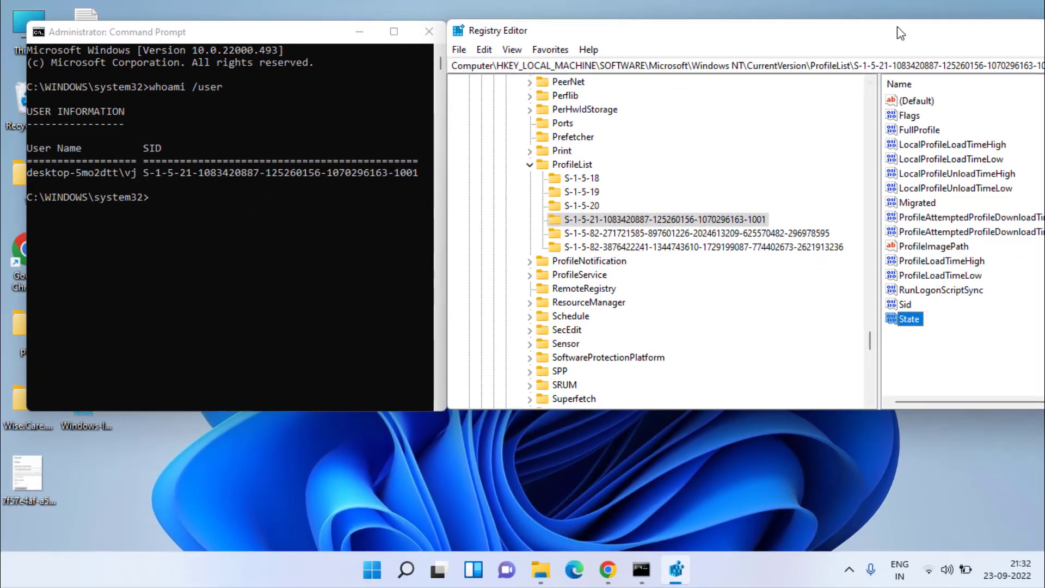
drag(899, 33, 612, 61)
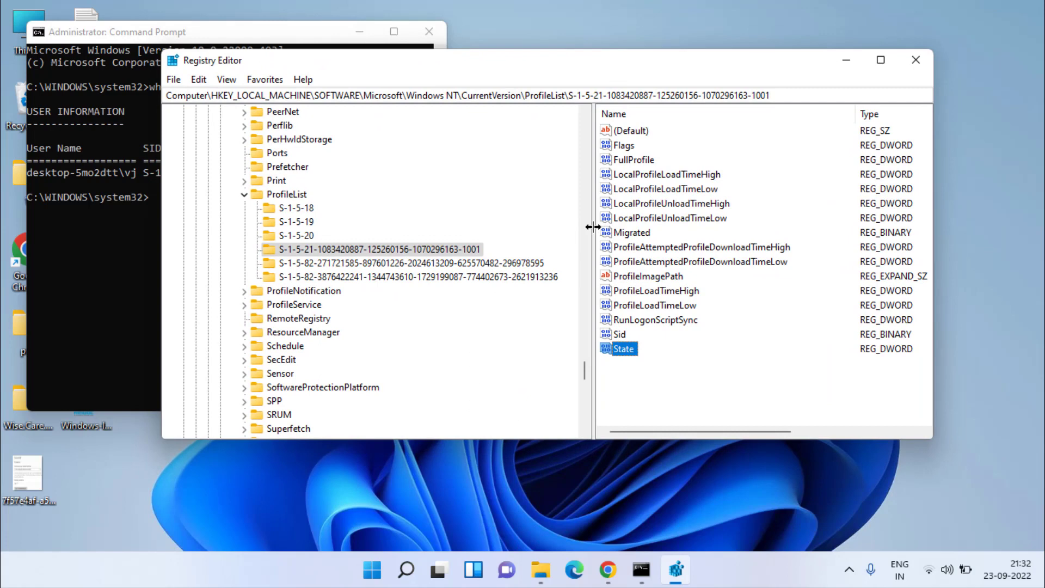
drag(593, 227, 259, 226)
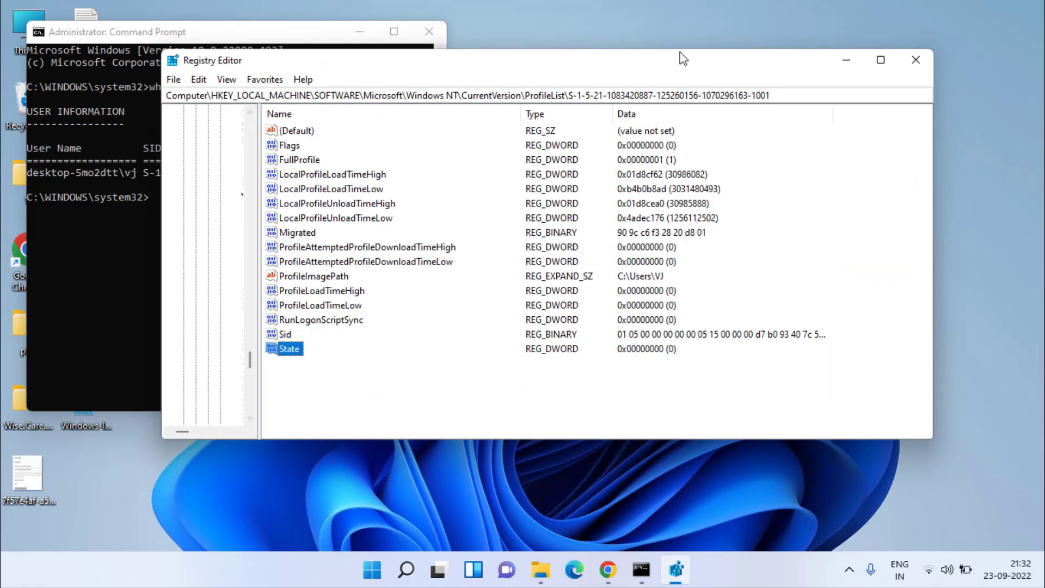
Close Registry Editor and Command Prompt, then run lusrmgr.msc to open Local Users and Groups.
click(921, 68)
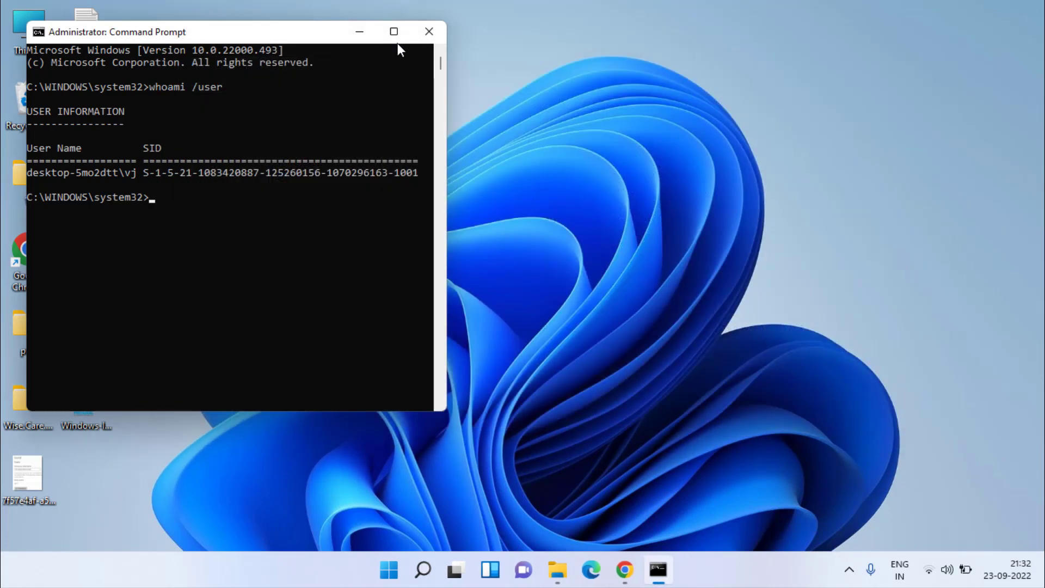
click(423, 31)
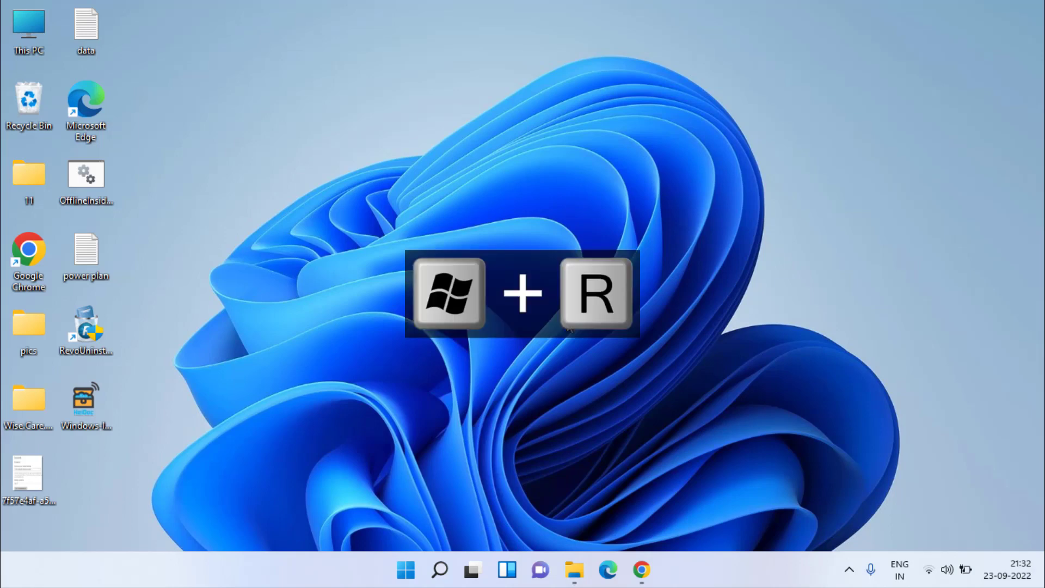
key(super+r)
text(lus)
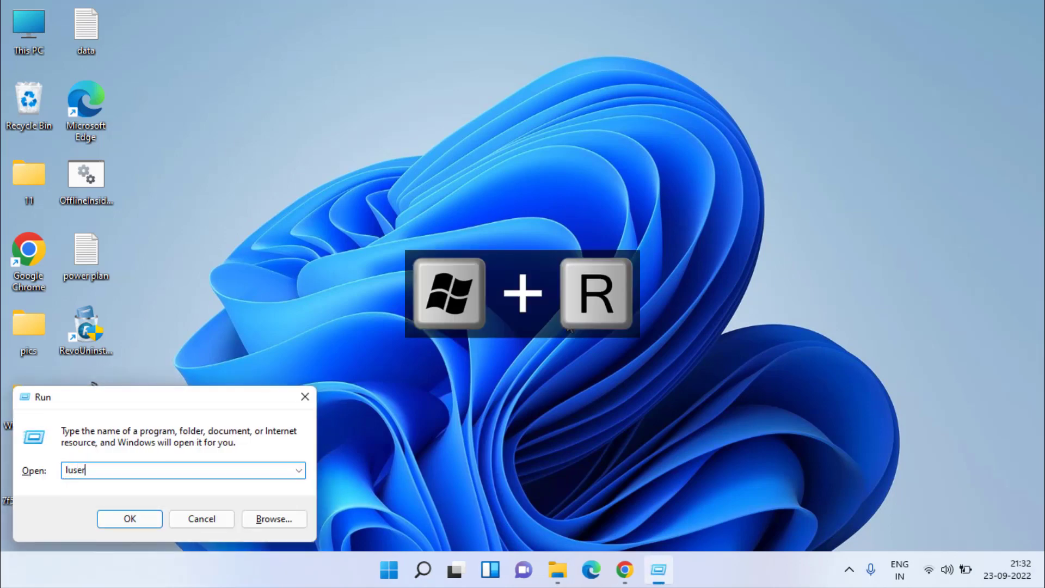
key(Down)
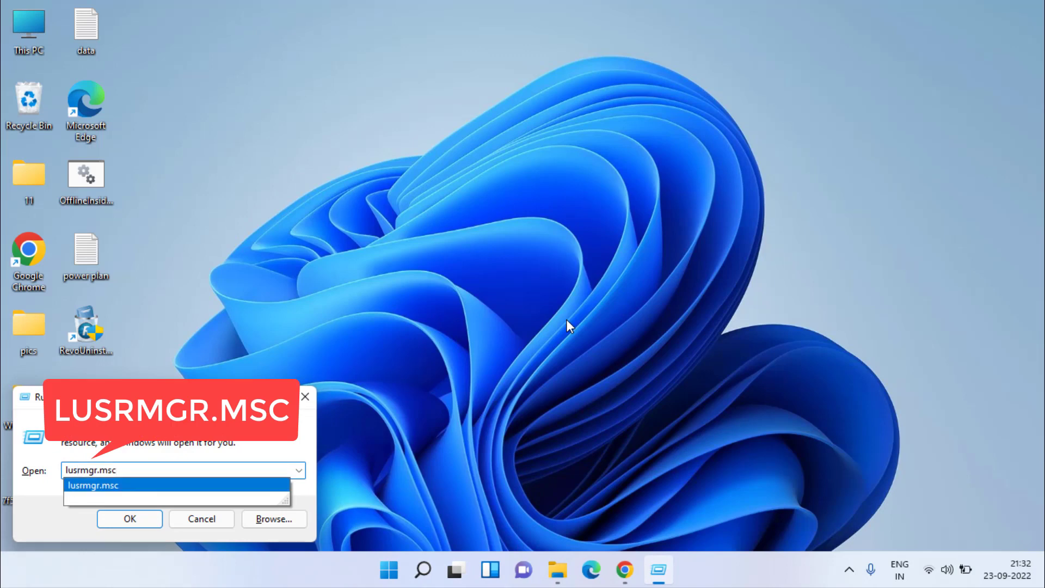
key(Return)
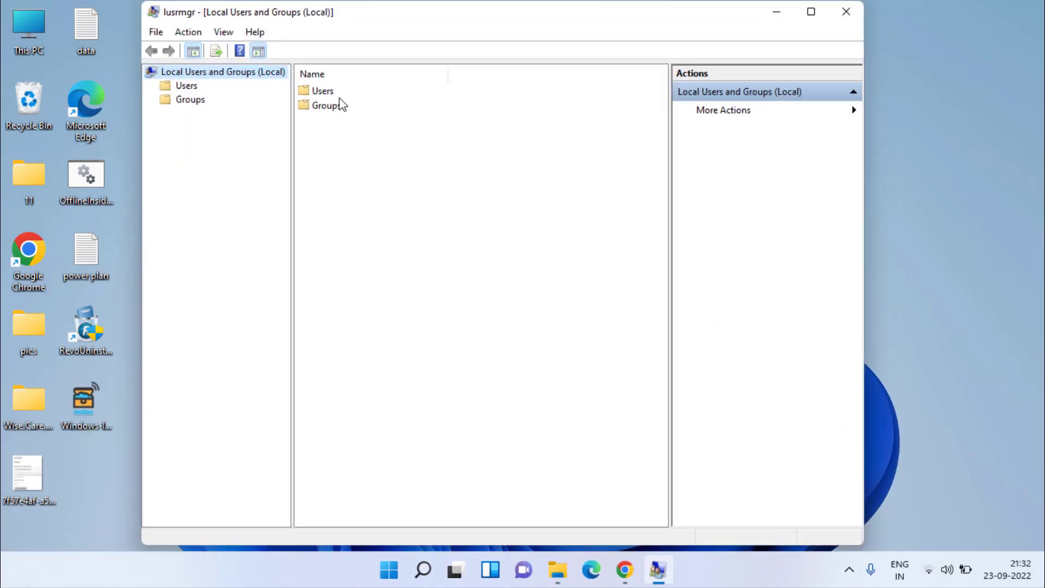
Create local user 'lotus' (description lootusgeek) without forced password change, then list Users.
click(320, 93)
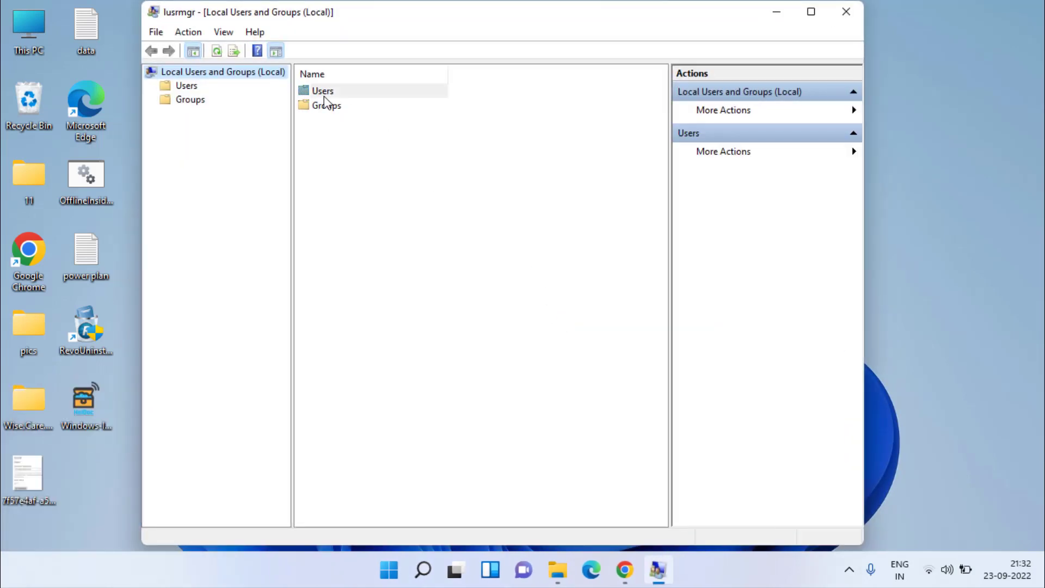
right_click(329, 100)
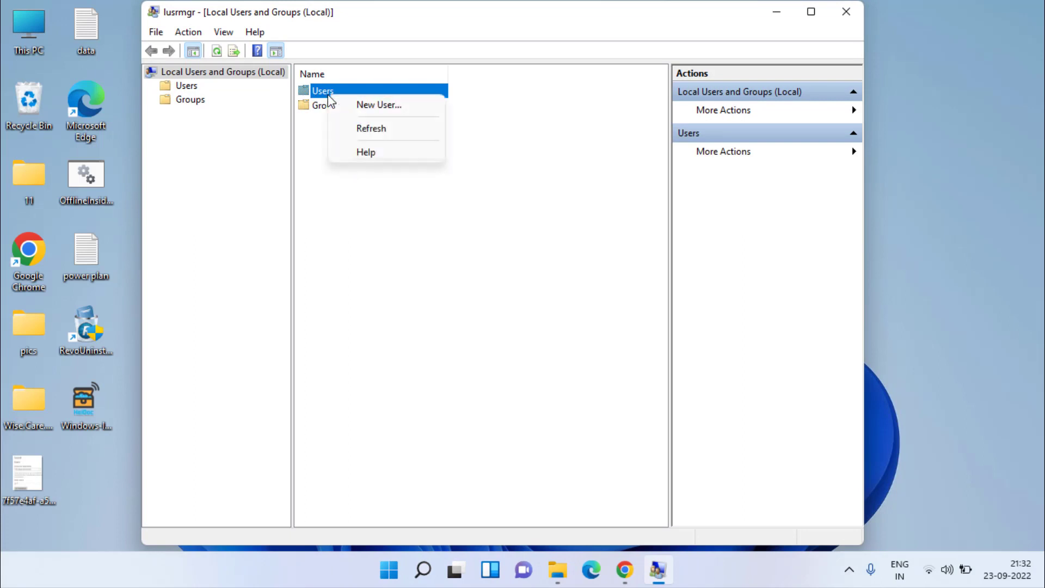
click(396, 108)
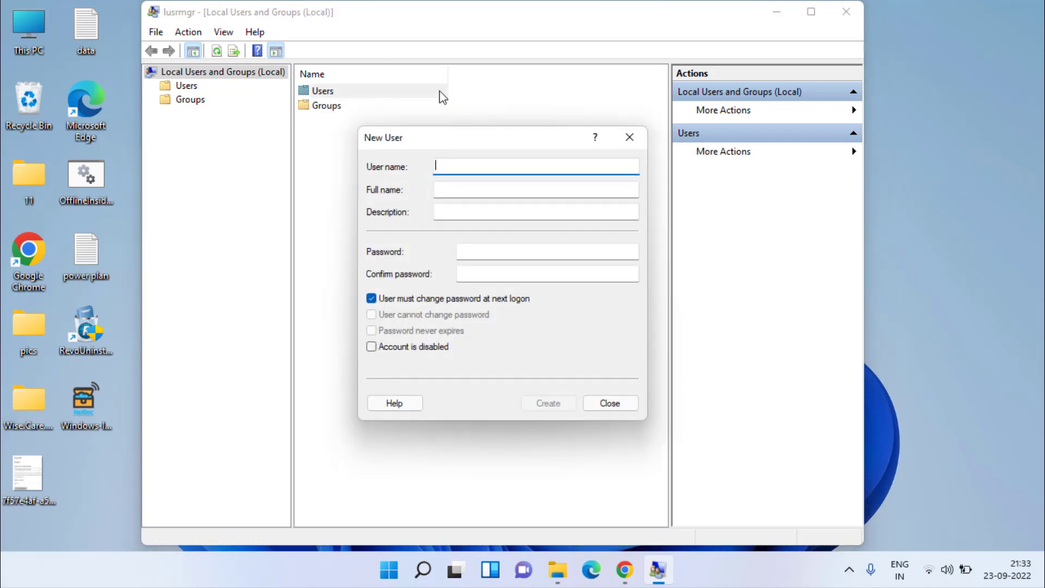
text(lotus)
key(Tab)
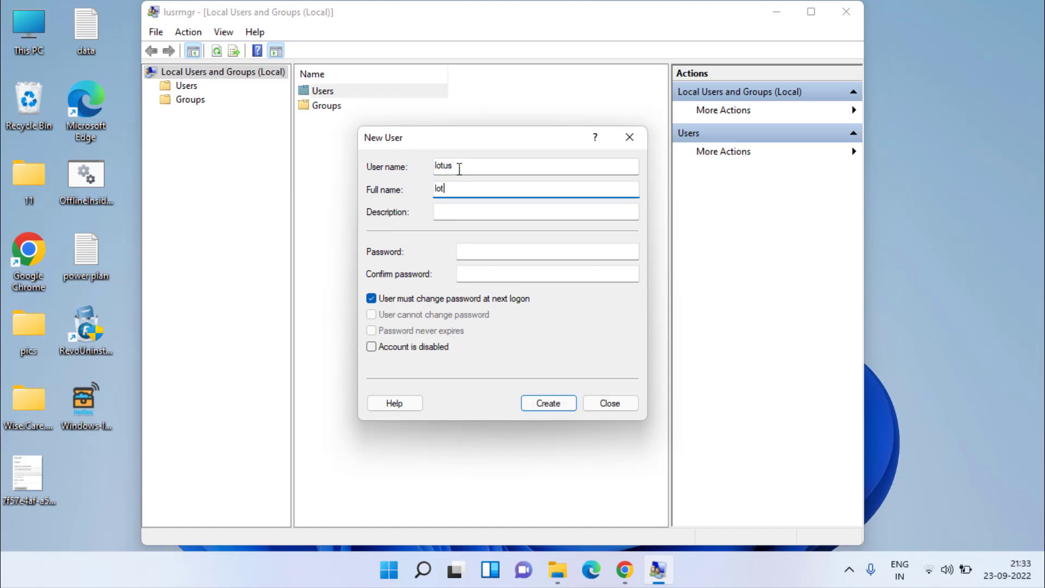
key(Tab)
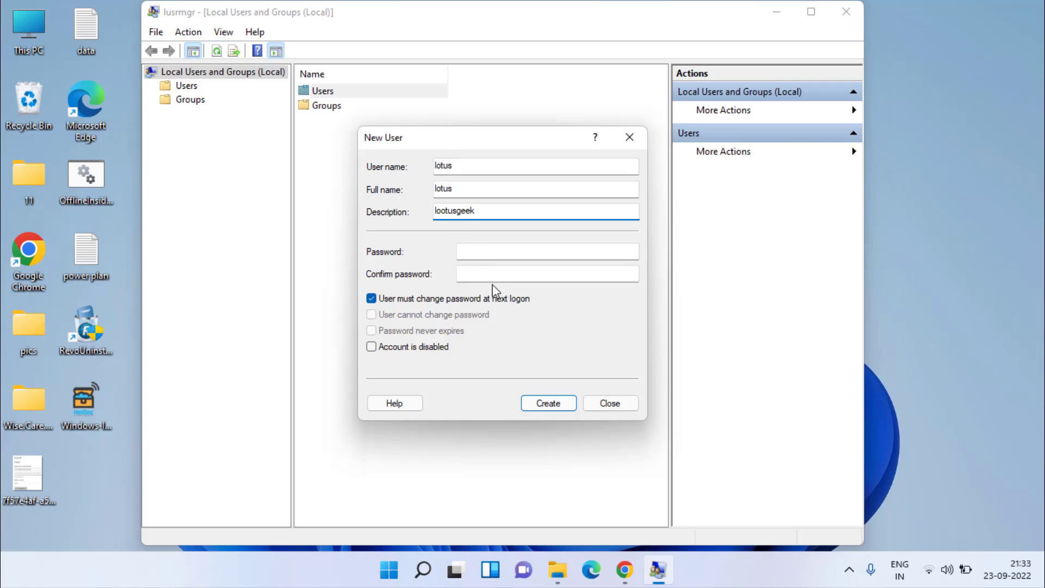
click(424, 302)
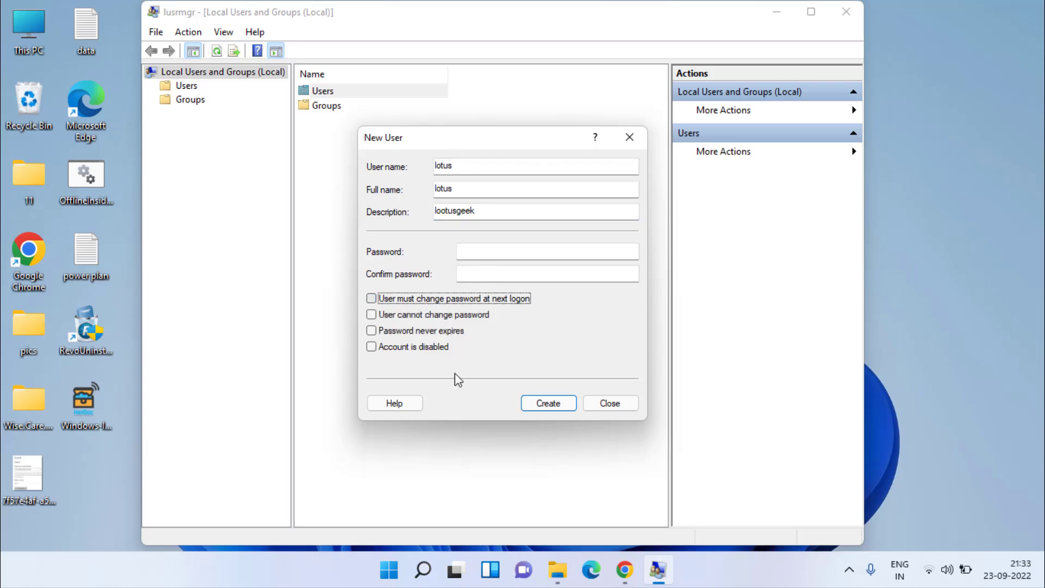
click(547, 408)
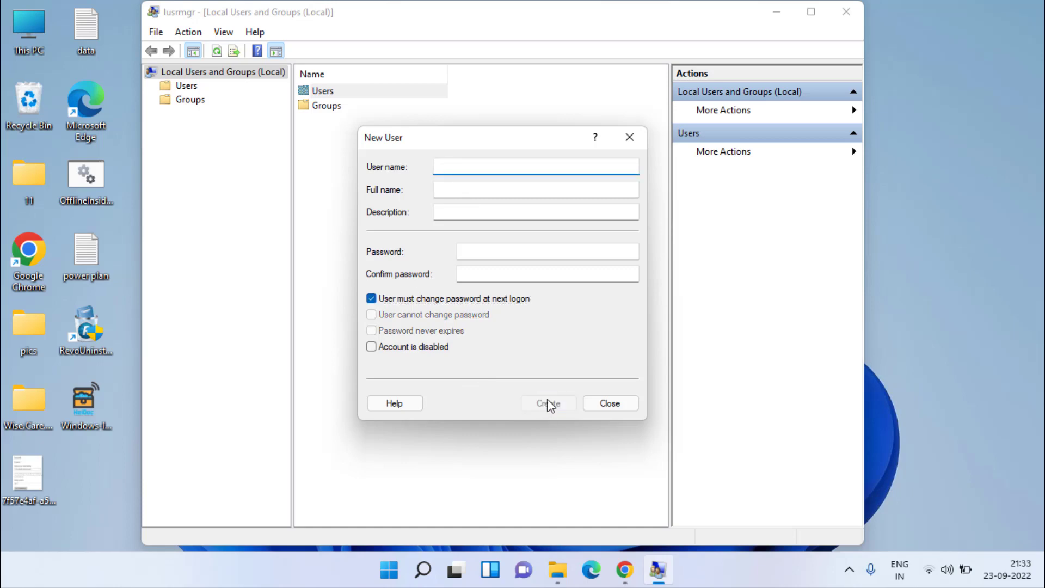
click(607, 409)
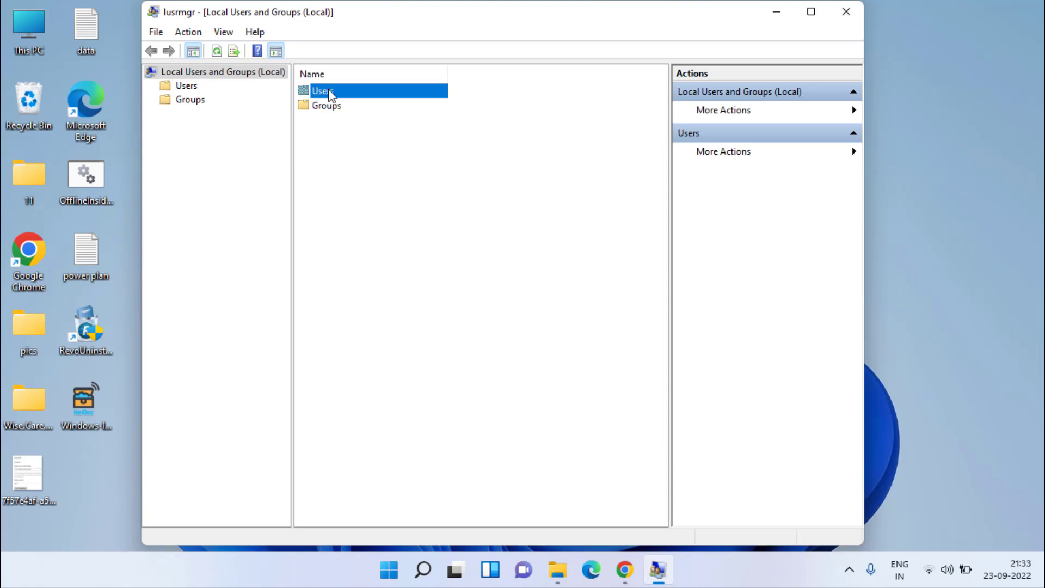
double_click(330, 93)
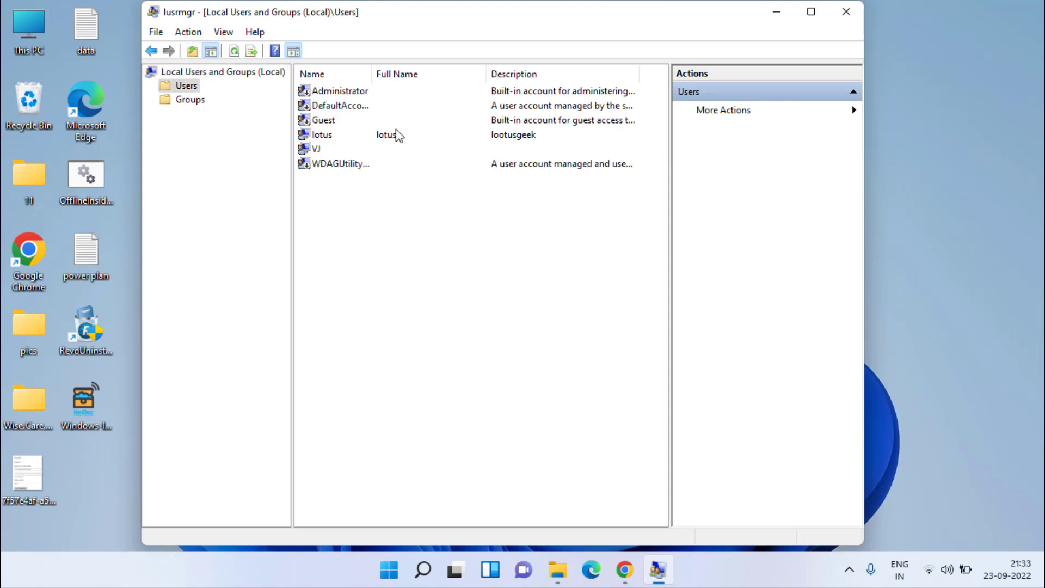
Select the lotus user and confirm it appears among the Start menu's switchable accounts.
click(379, 136)
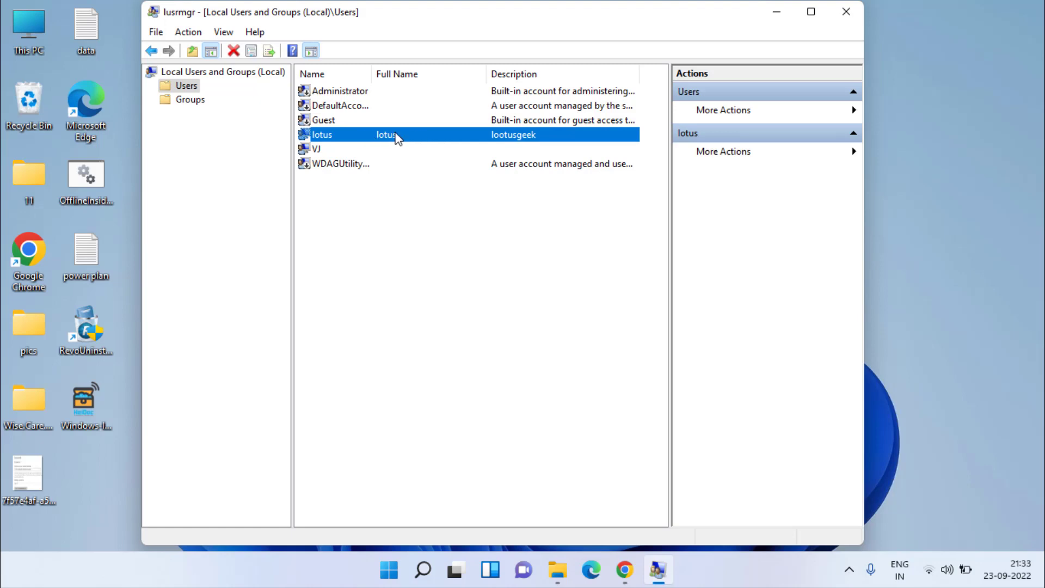
click(398, 578)
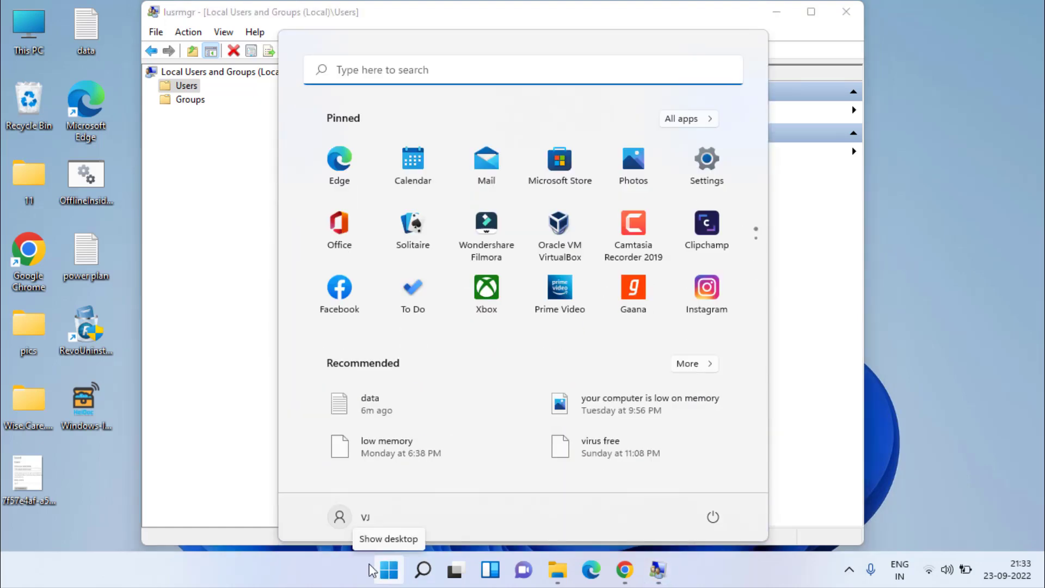
click(368, 524)
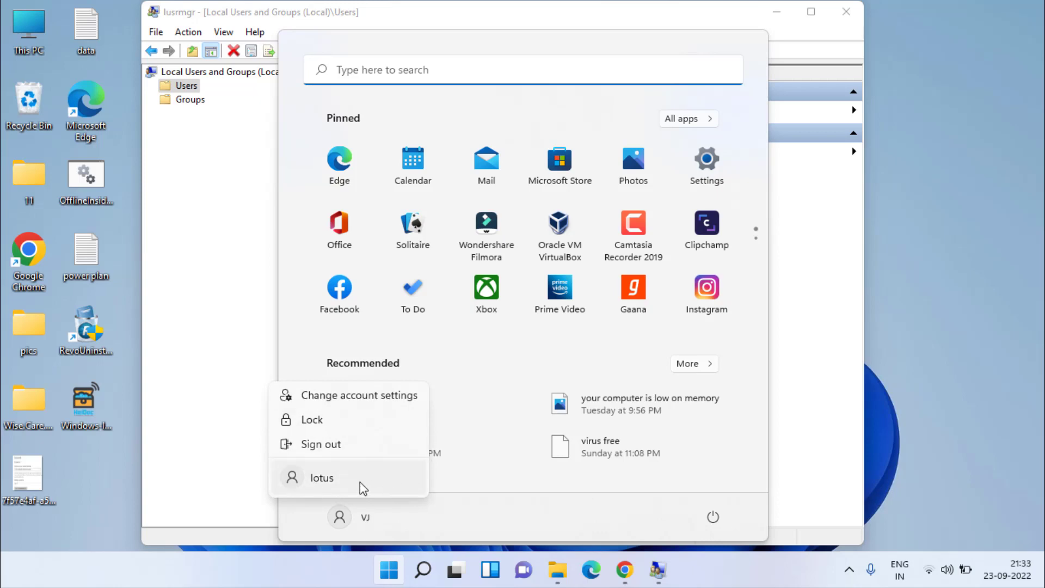
click(789, 292)
click(385, 18)
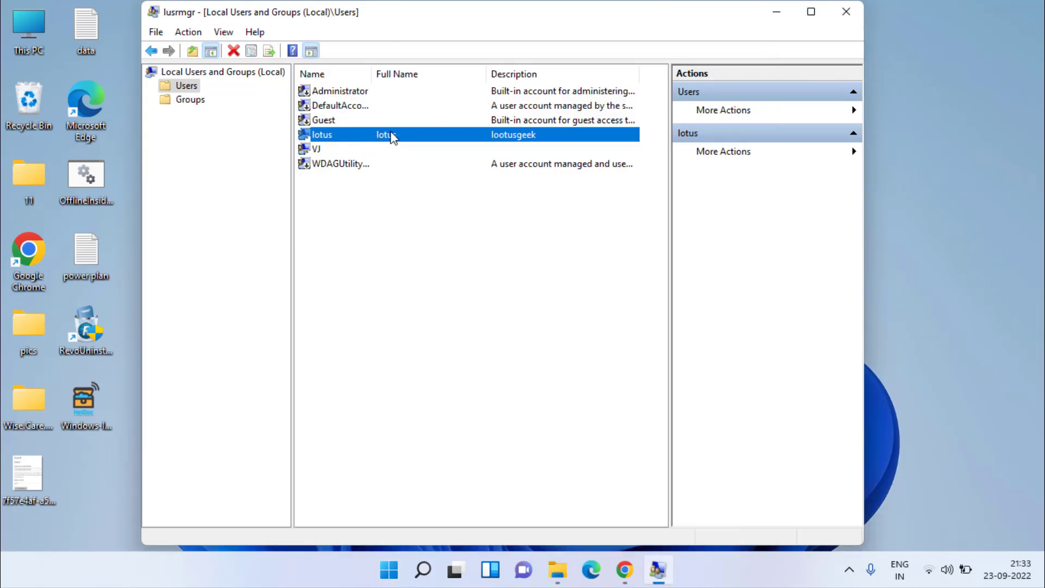
Minimize the user console and browse File Explorer to the VJ profile under C:\Users.
click(768, 17)
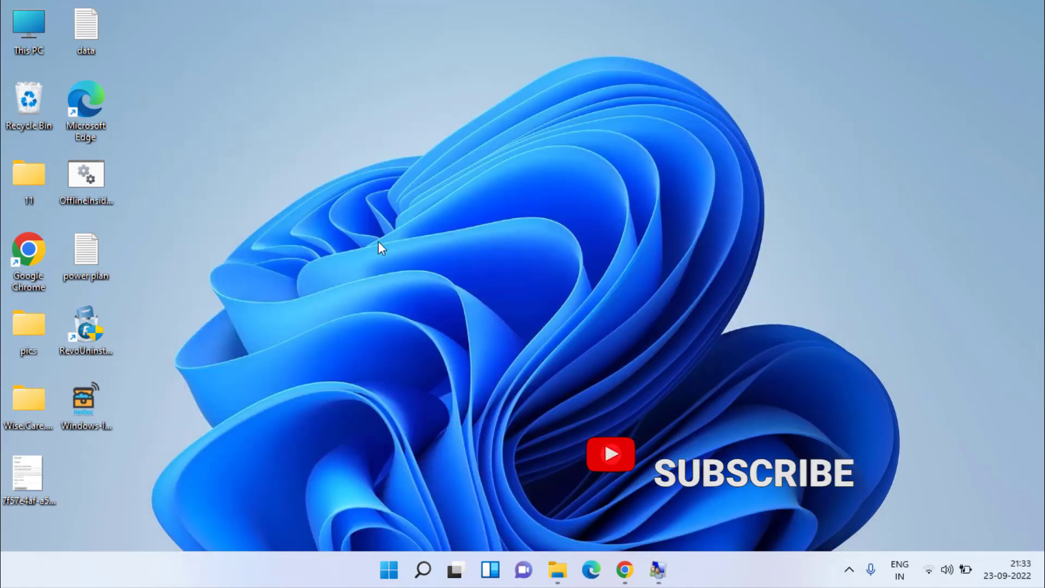
key(super+e)
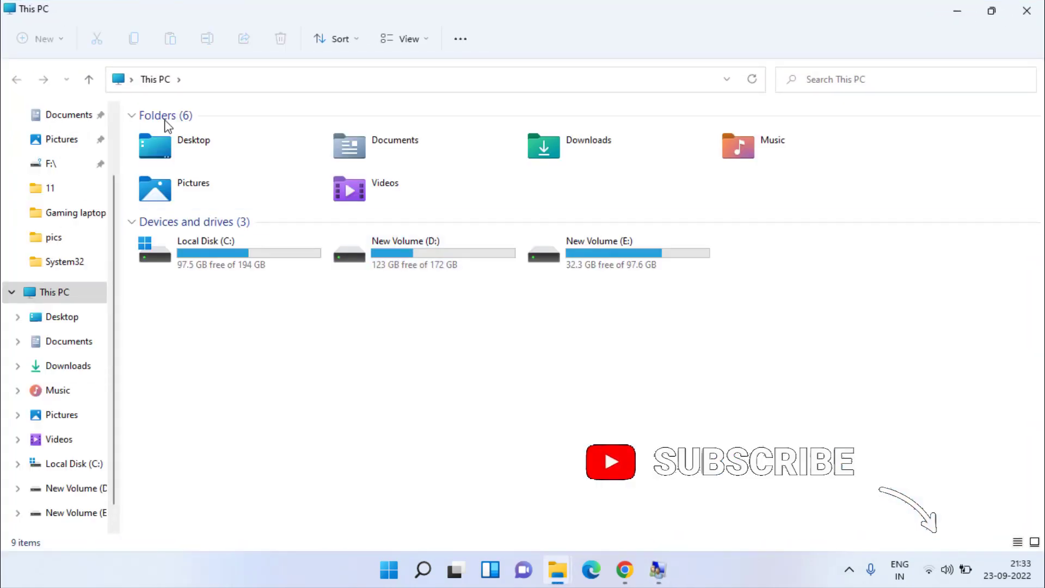
double_click(219, 272)
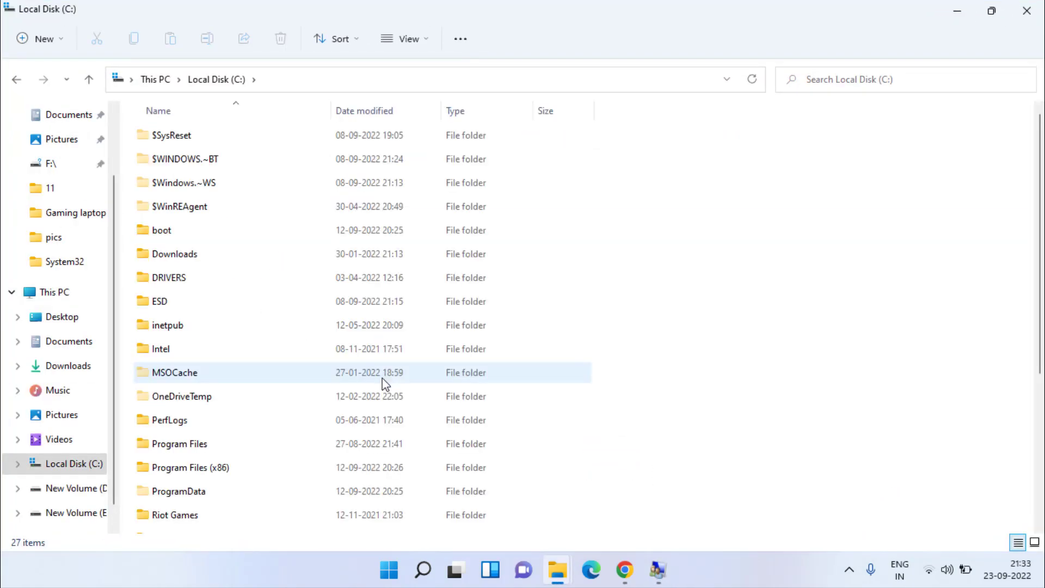
key(u)
double_click(186, 337)
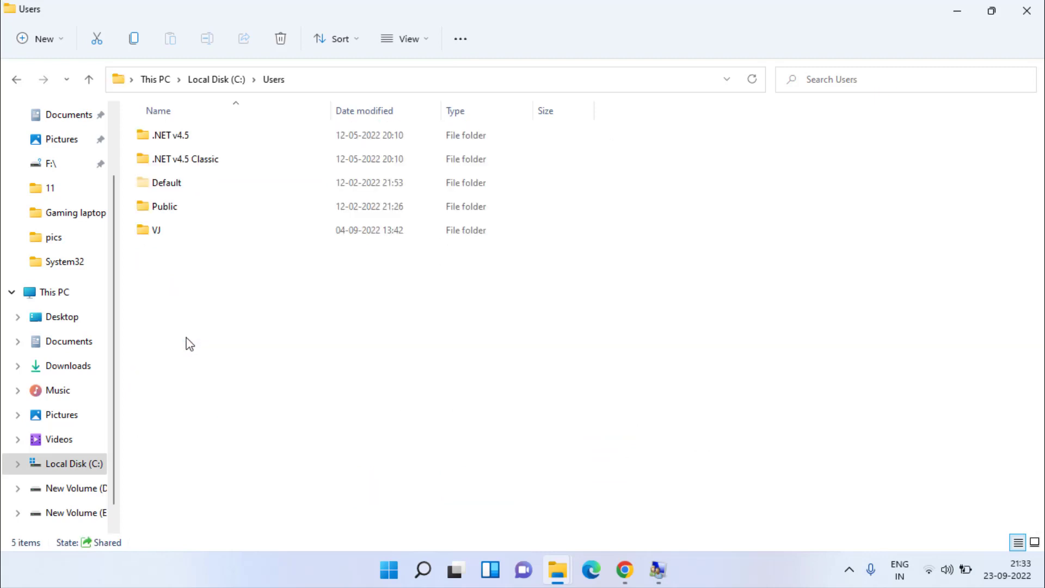
double_click(183, 230)
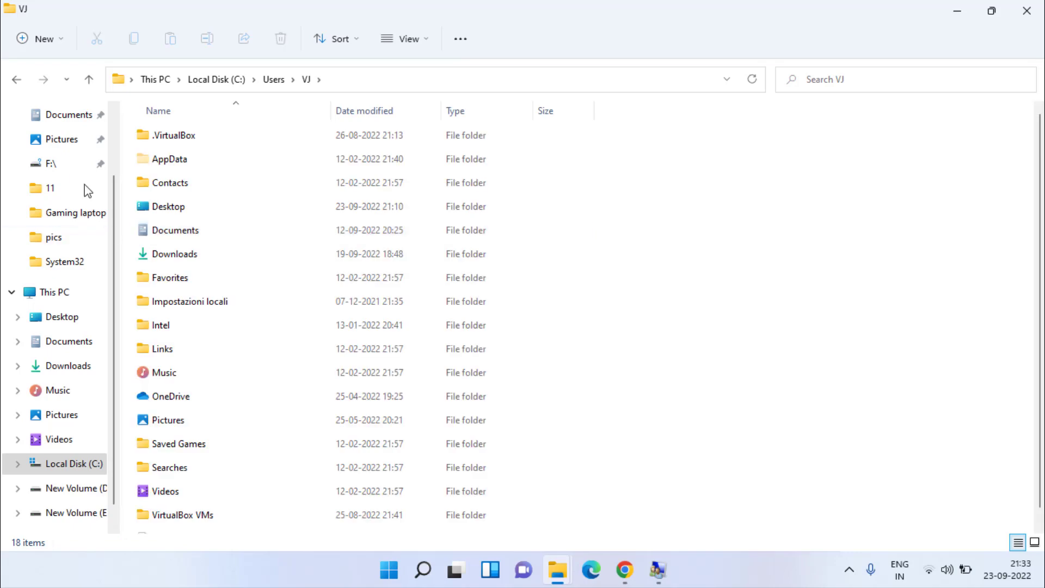
Select all ten items on VJ's Desktop, then return to the Users folder.
click(175, 209)
double_click(175, 212)
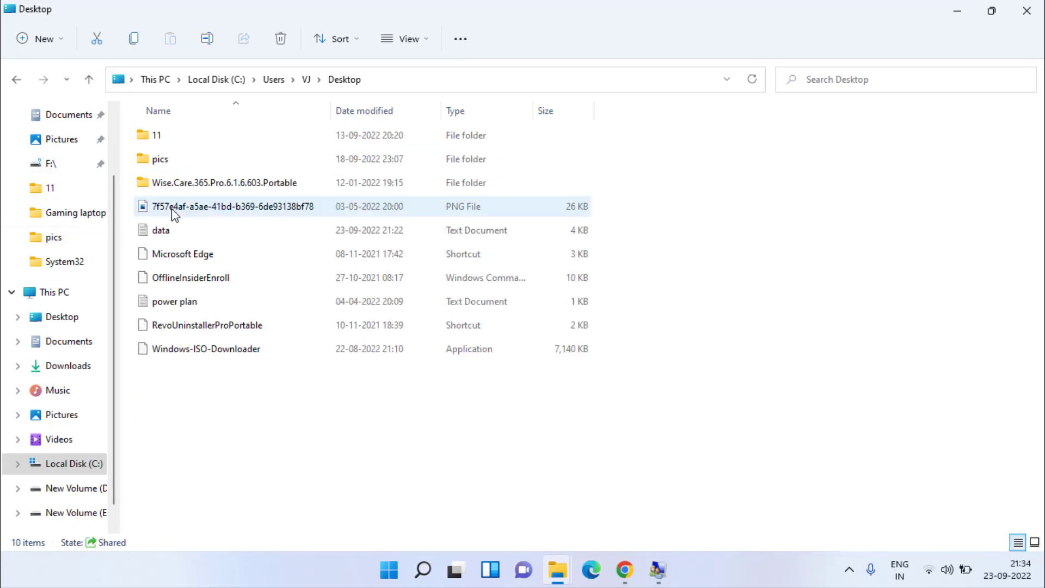
drag(191, 465, 288, 103)
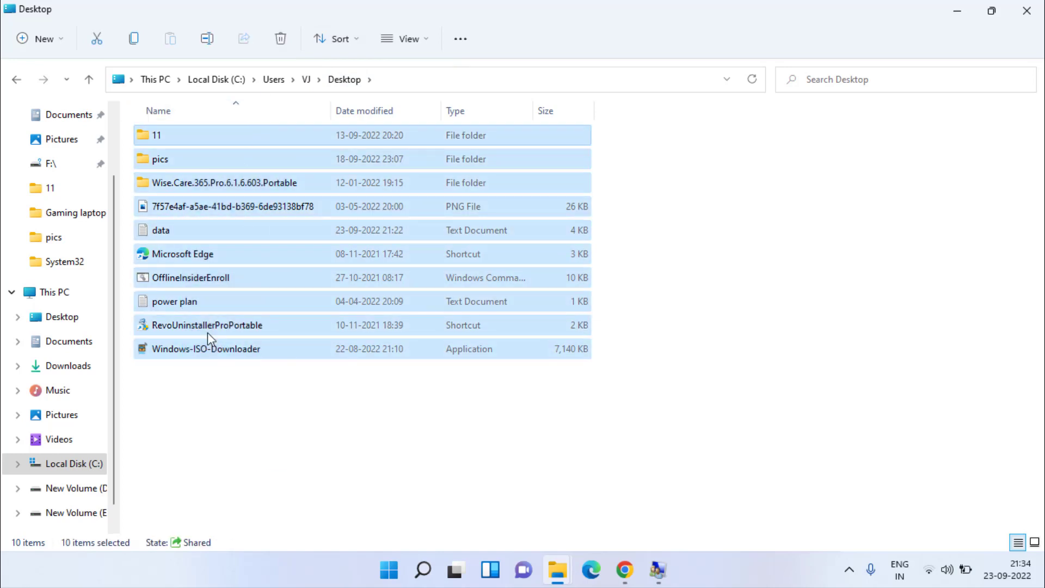
click(269, 86)
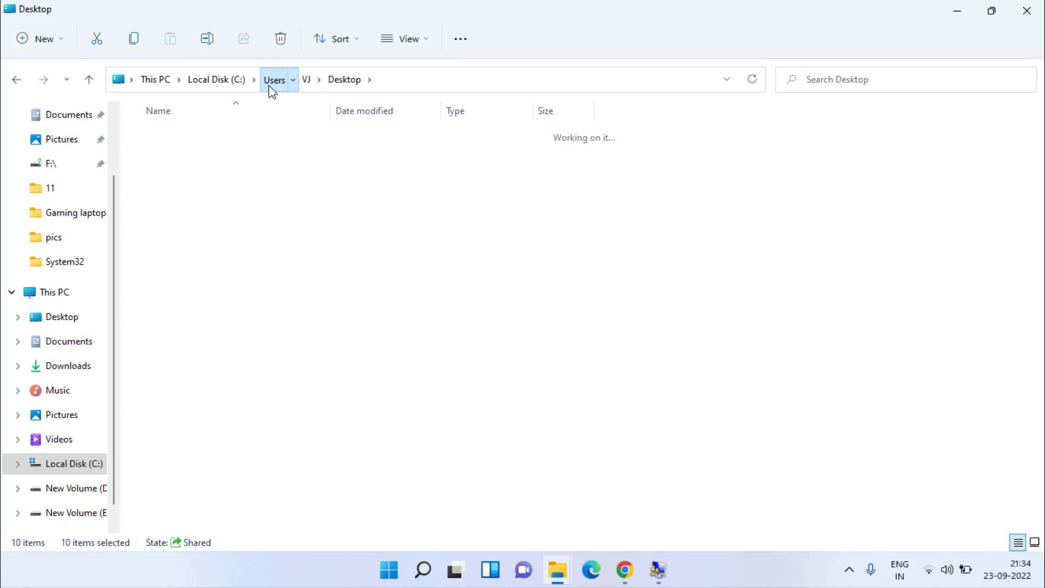
Confirm the new Lotus profile's desktop folder is empty, then open the VJ profile folder.
click(225, 85)
double_click(169, 523)
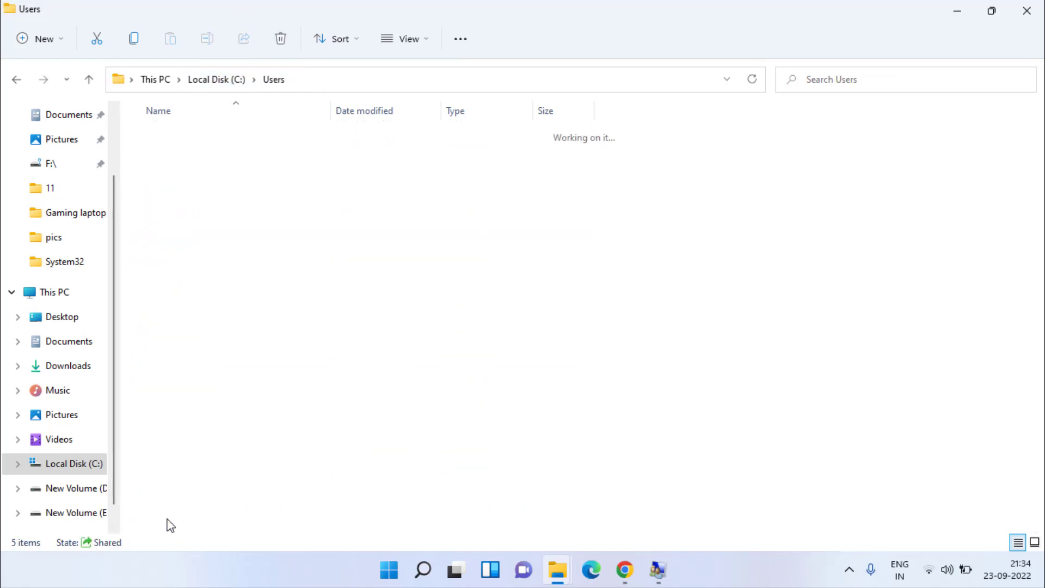
double_click(197, 207)
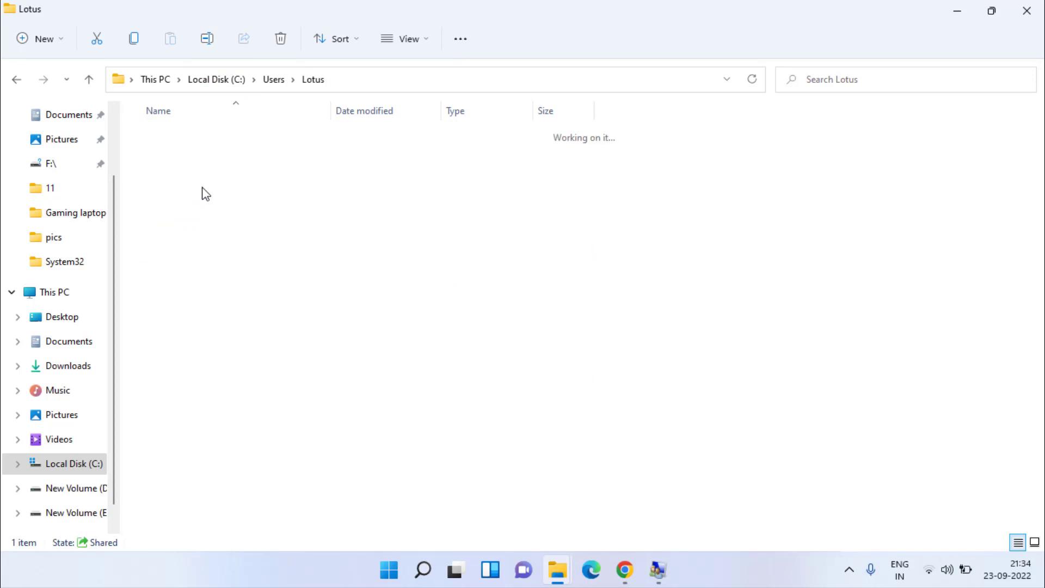
double_click(173, 137)
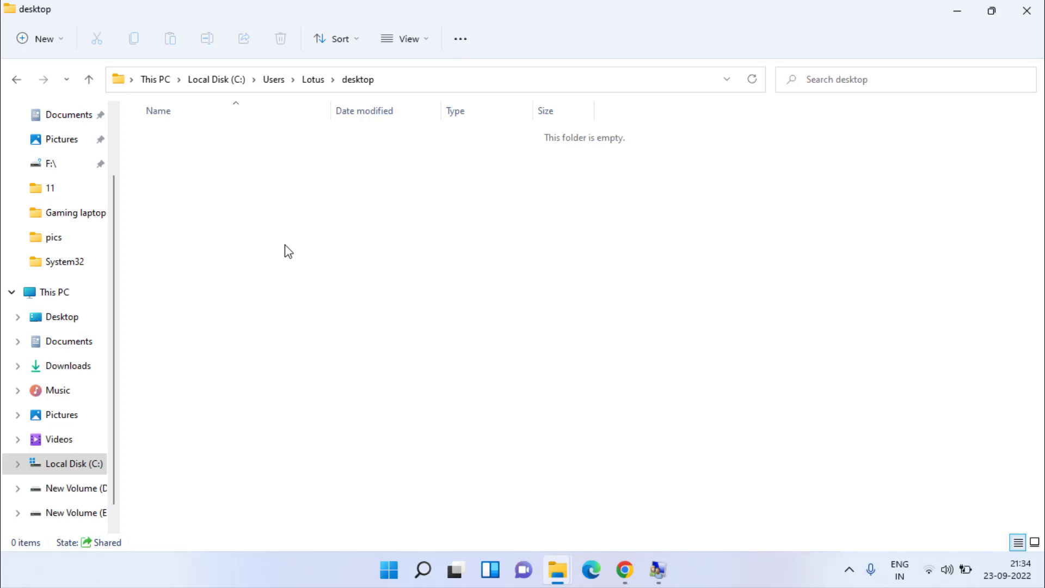
click(279, 83)
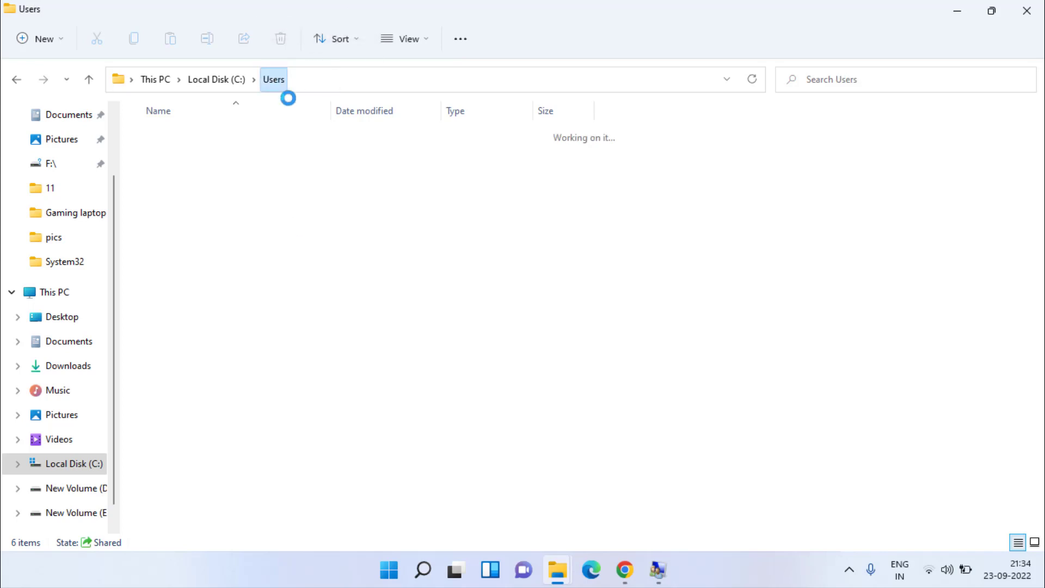
double_click(169, 262)
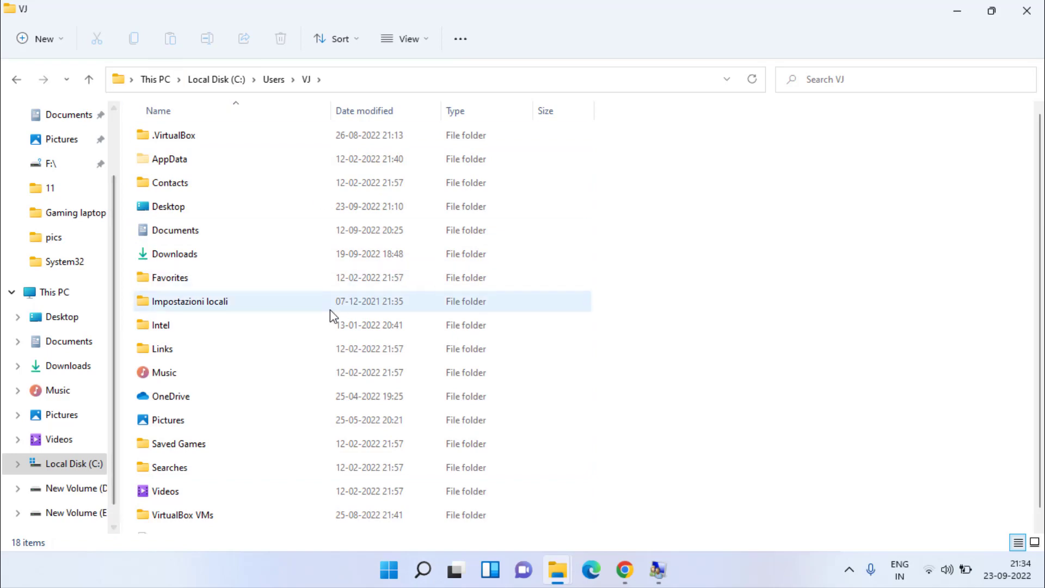
Return File Explorer from the VJ profile to the C:\Users folder.
click(266, 84)
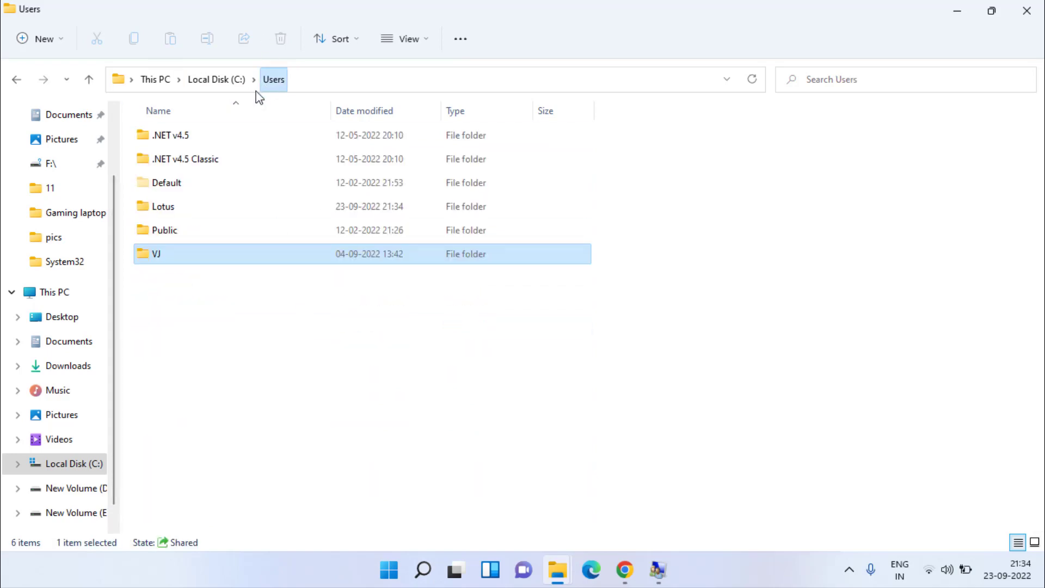